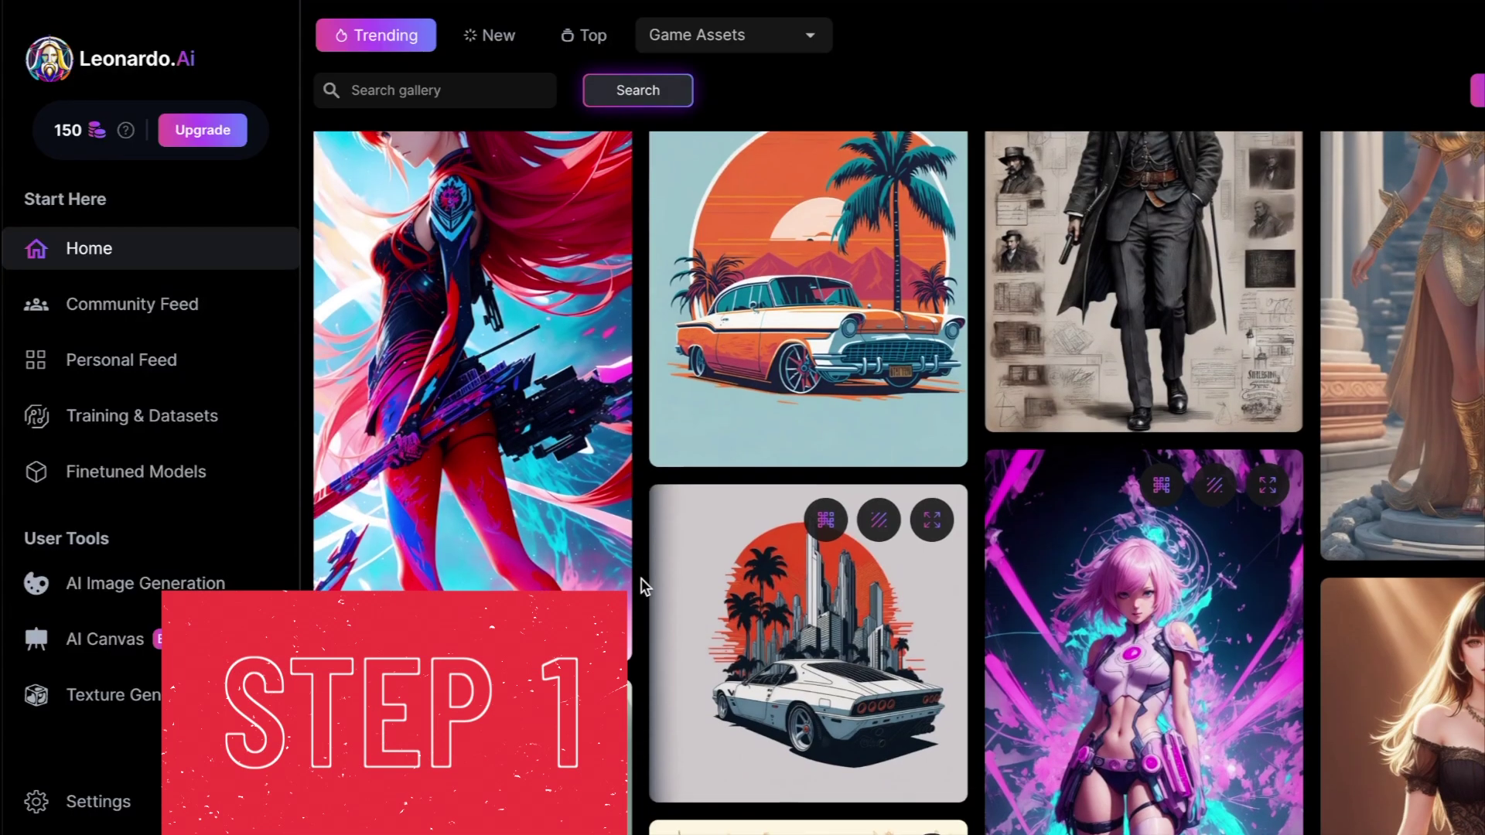
pyautogui.scroll(-5, 643, 586)
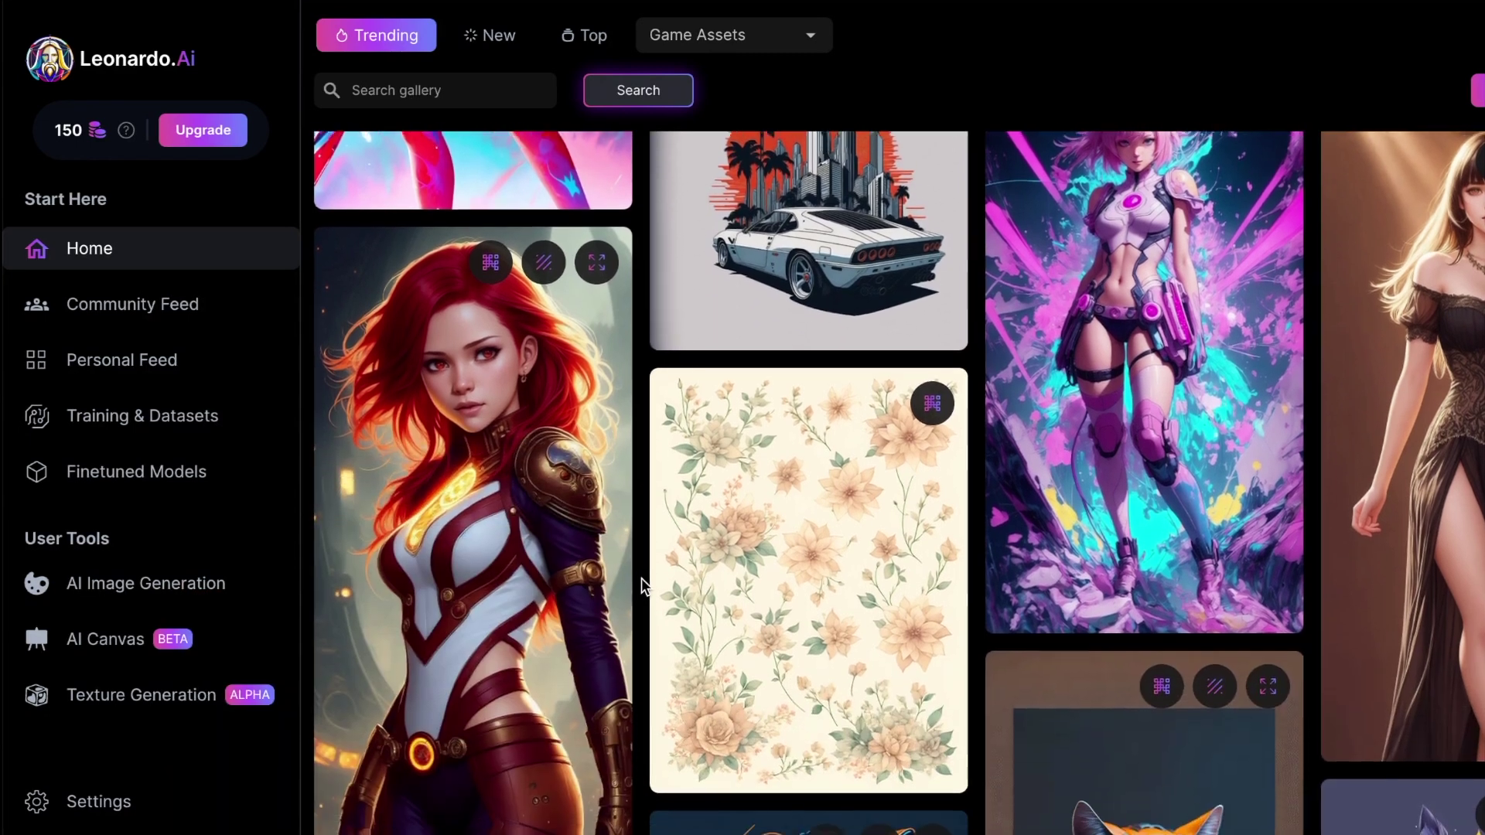
pyautogui.scroll(-5, 642, 578)
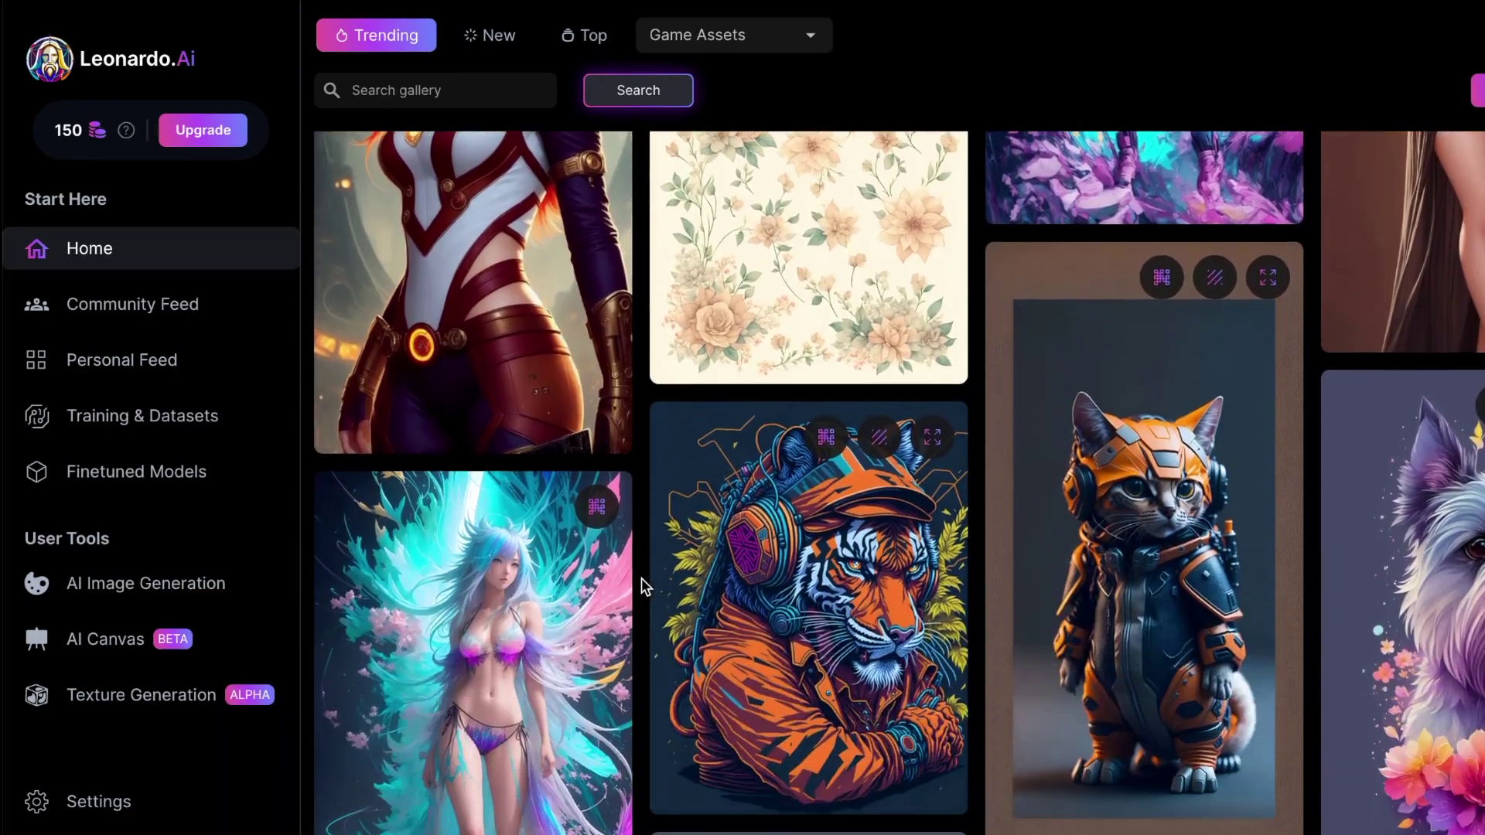
pyautogui.scroll(-6, 642, 578)
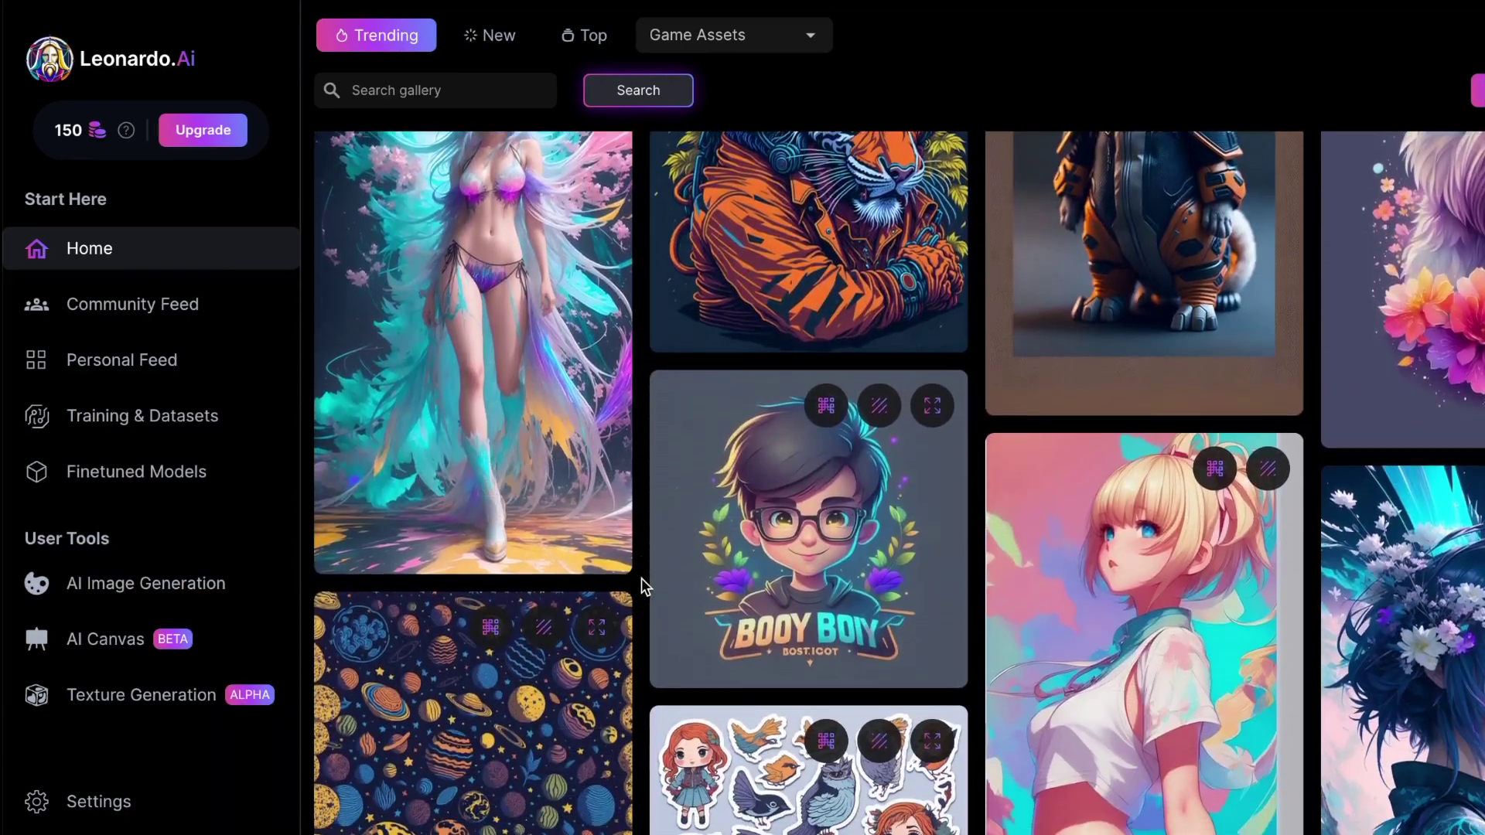
pyautogui.scroll(-4, 642, 578)
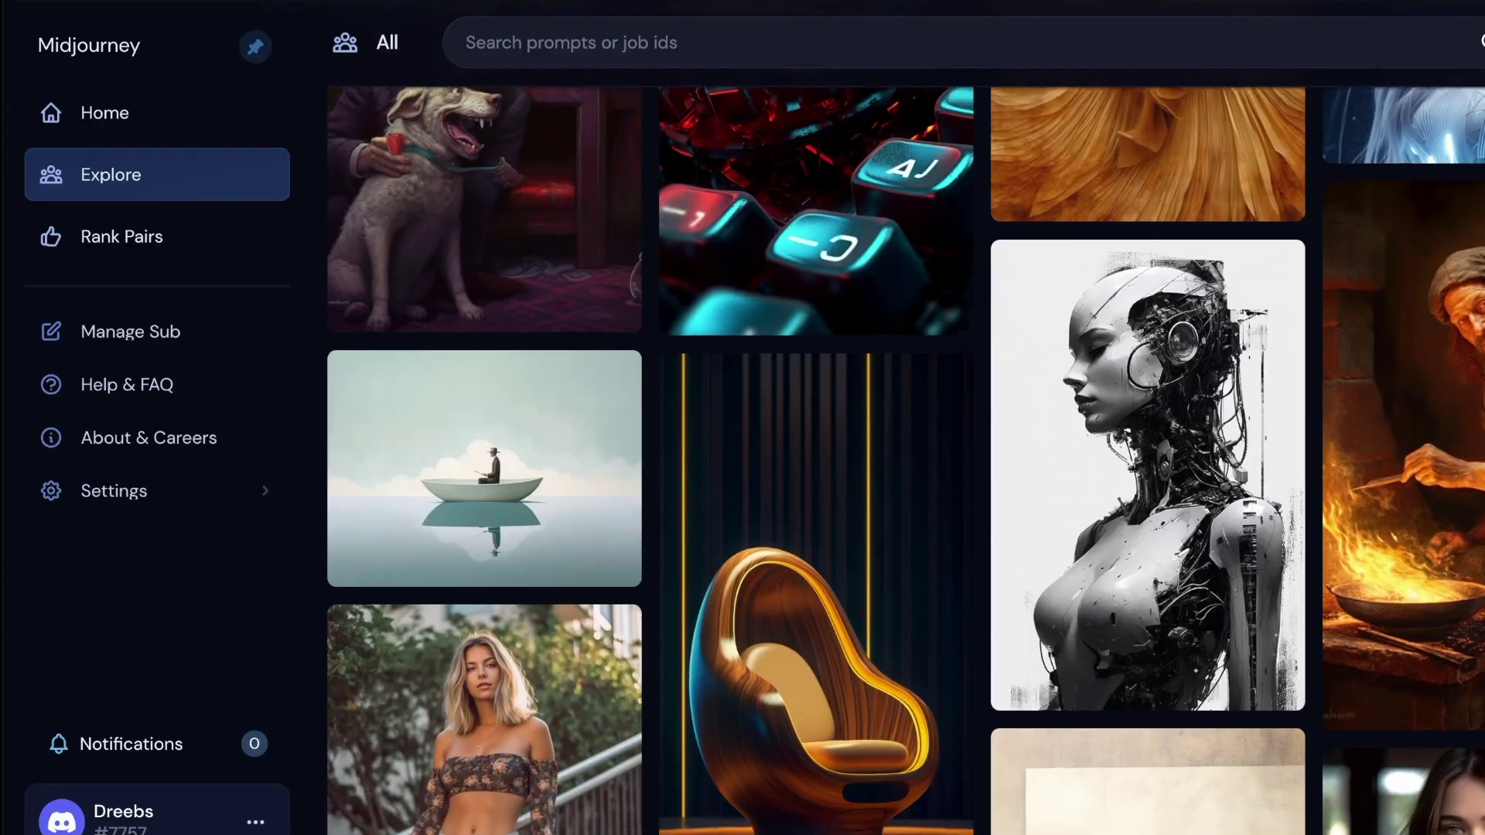
pyautogui.scroll(-3, 850, 465)
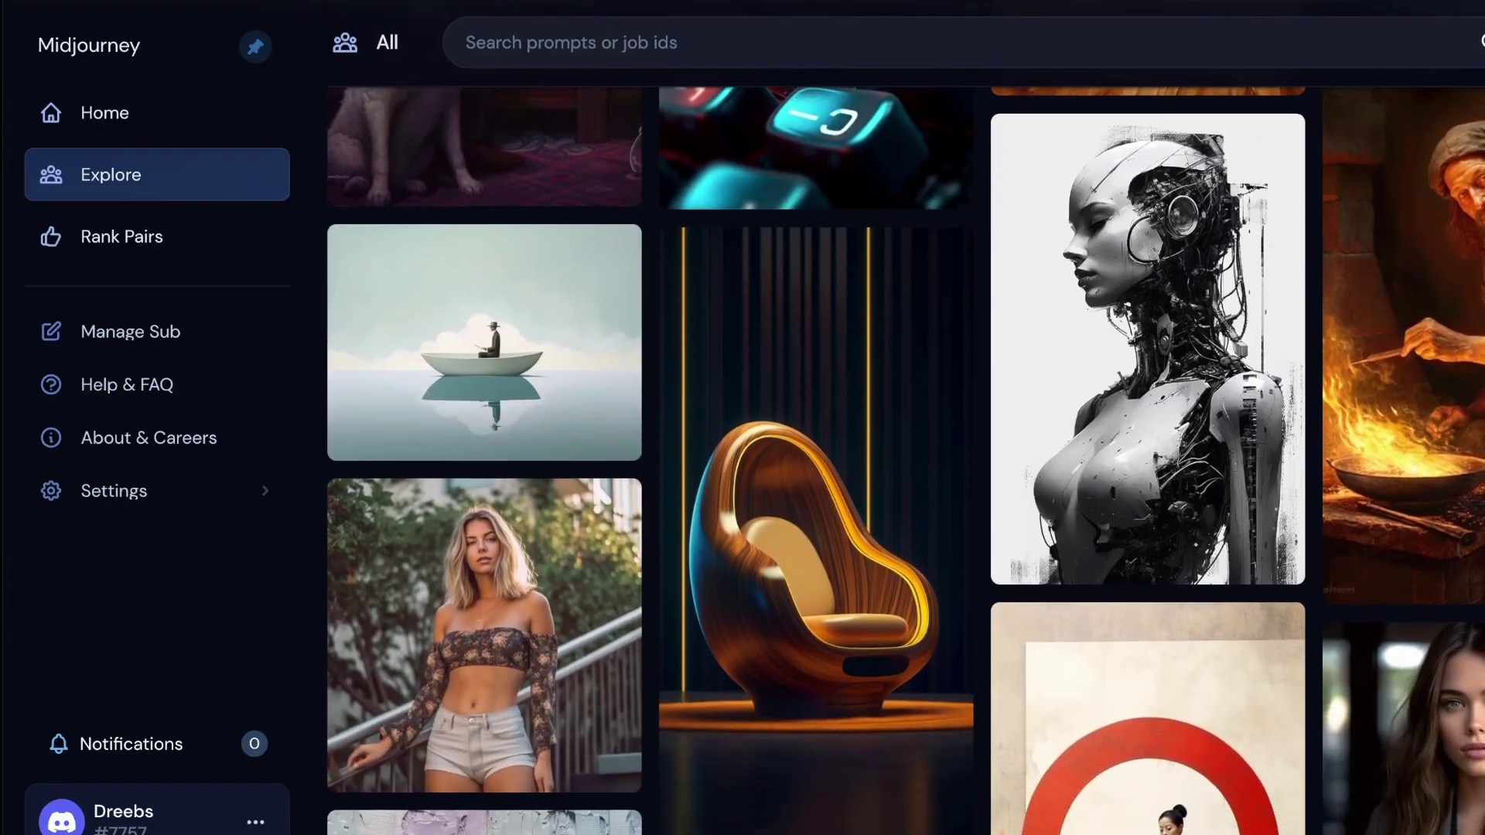
pyautogui.scroll(-4, 850, 465)
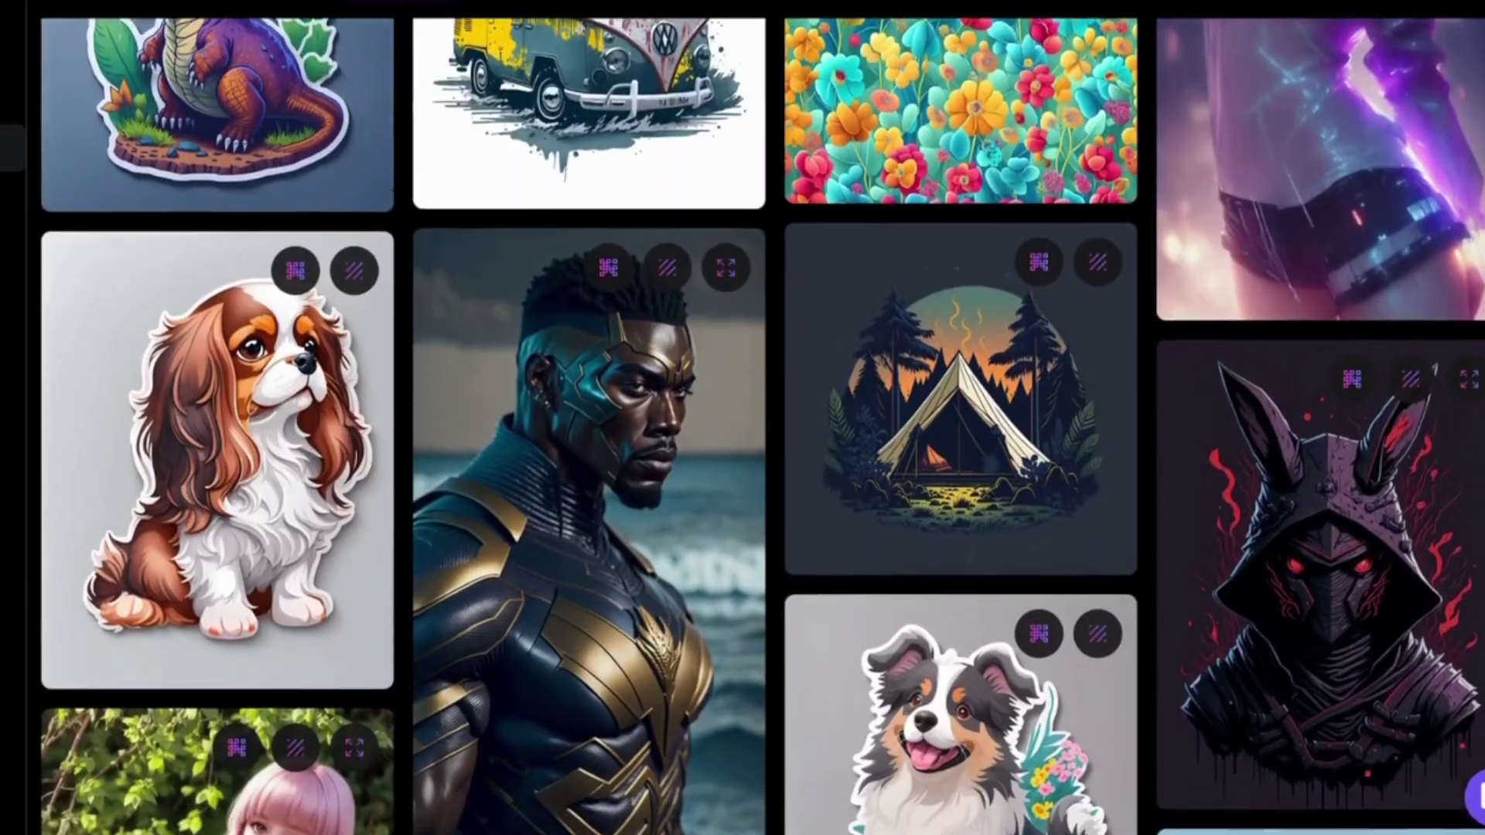
pyautogui.scroll(-1, 742, 417)
pyautogui.scroll(-3, 742, 418)
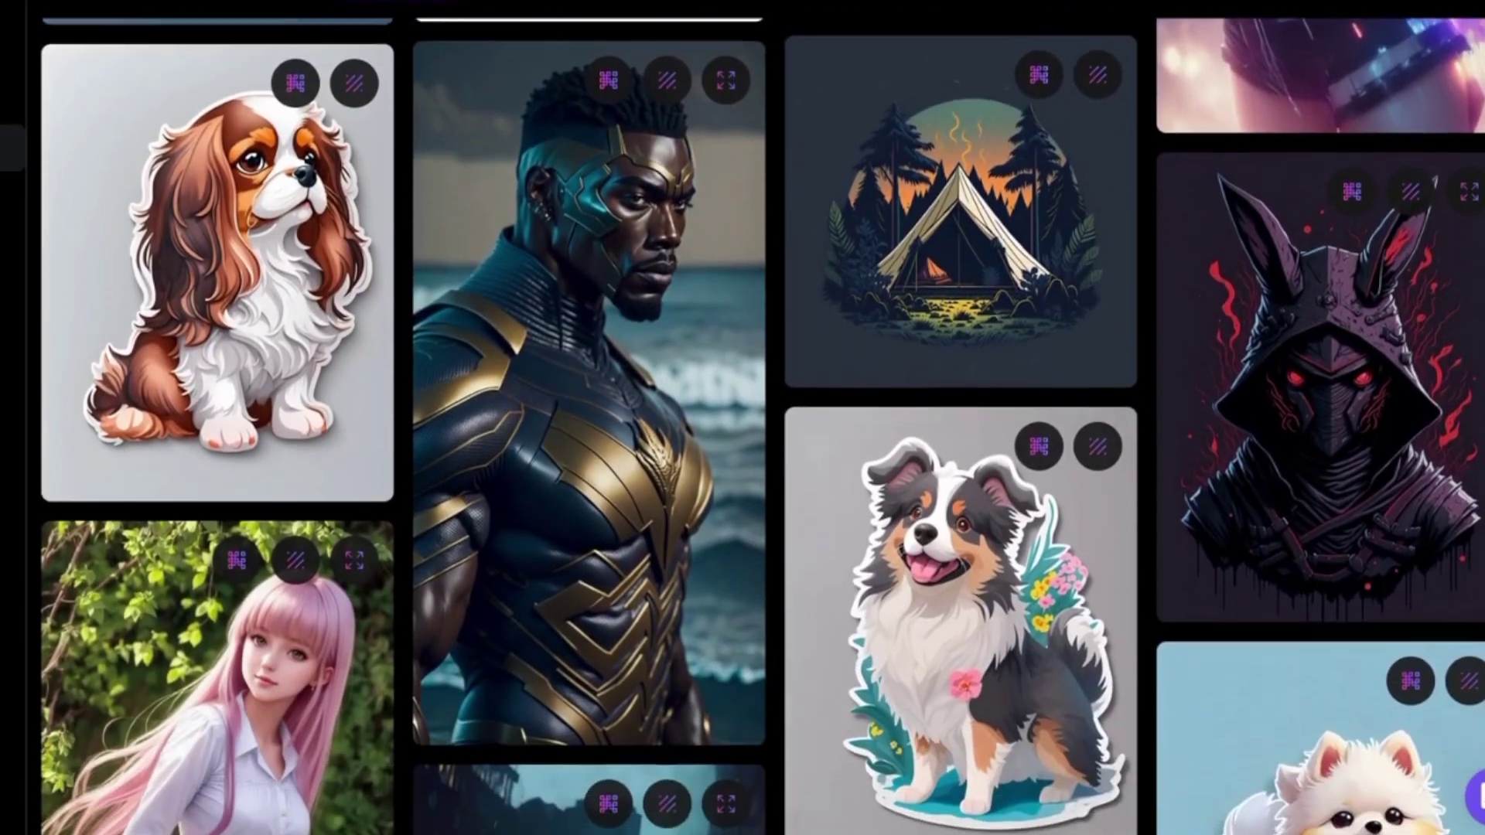
pyautogui.scroll(-4, 742, 418)
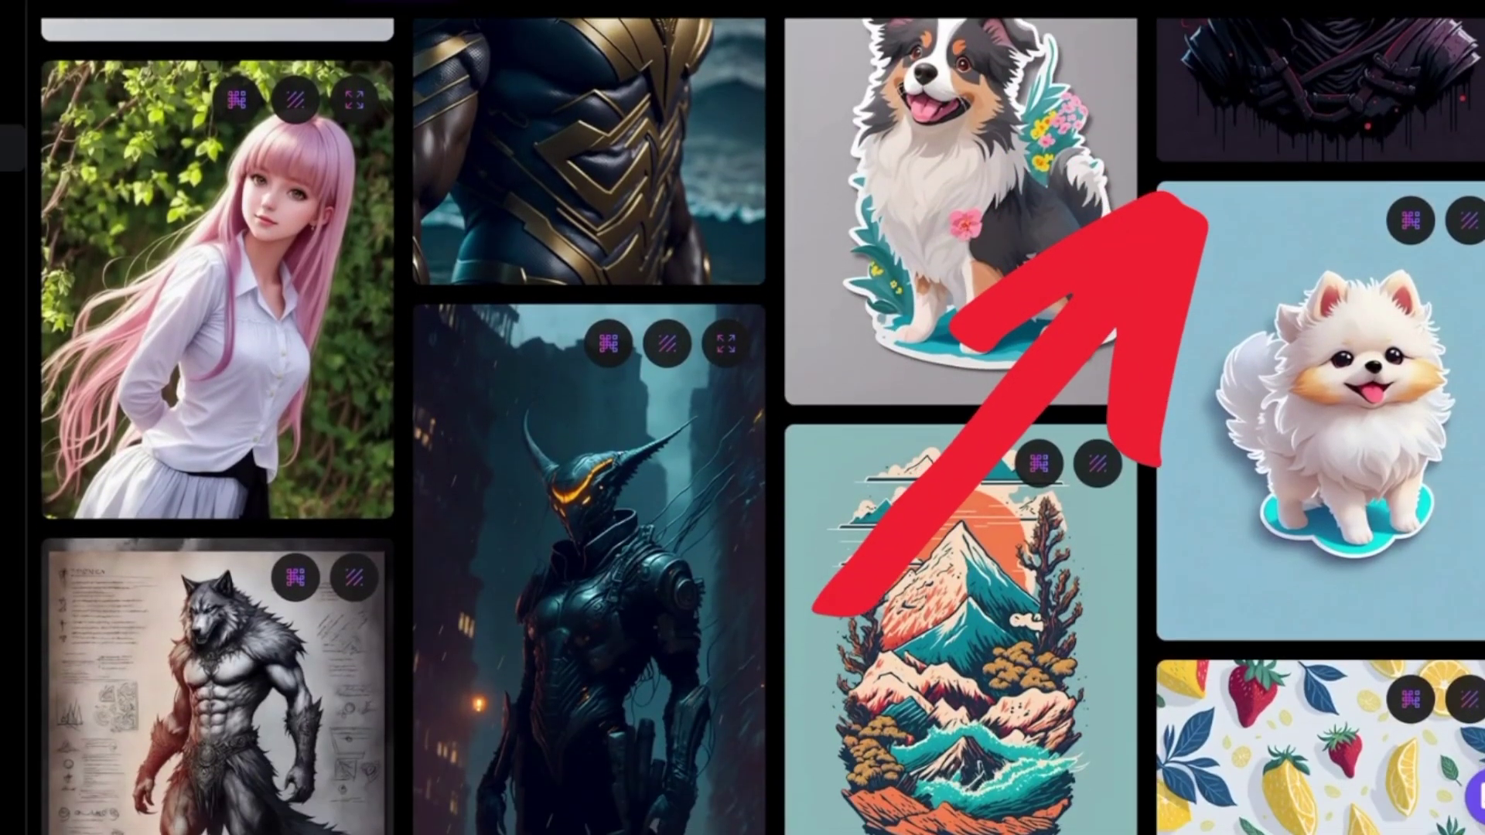
pyautogui.scroll(-3, 743, 418)
pyautogui.scroll(-2, 743, 418)
pyautogui.scroll(-1, 742, 417)
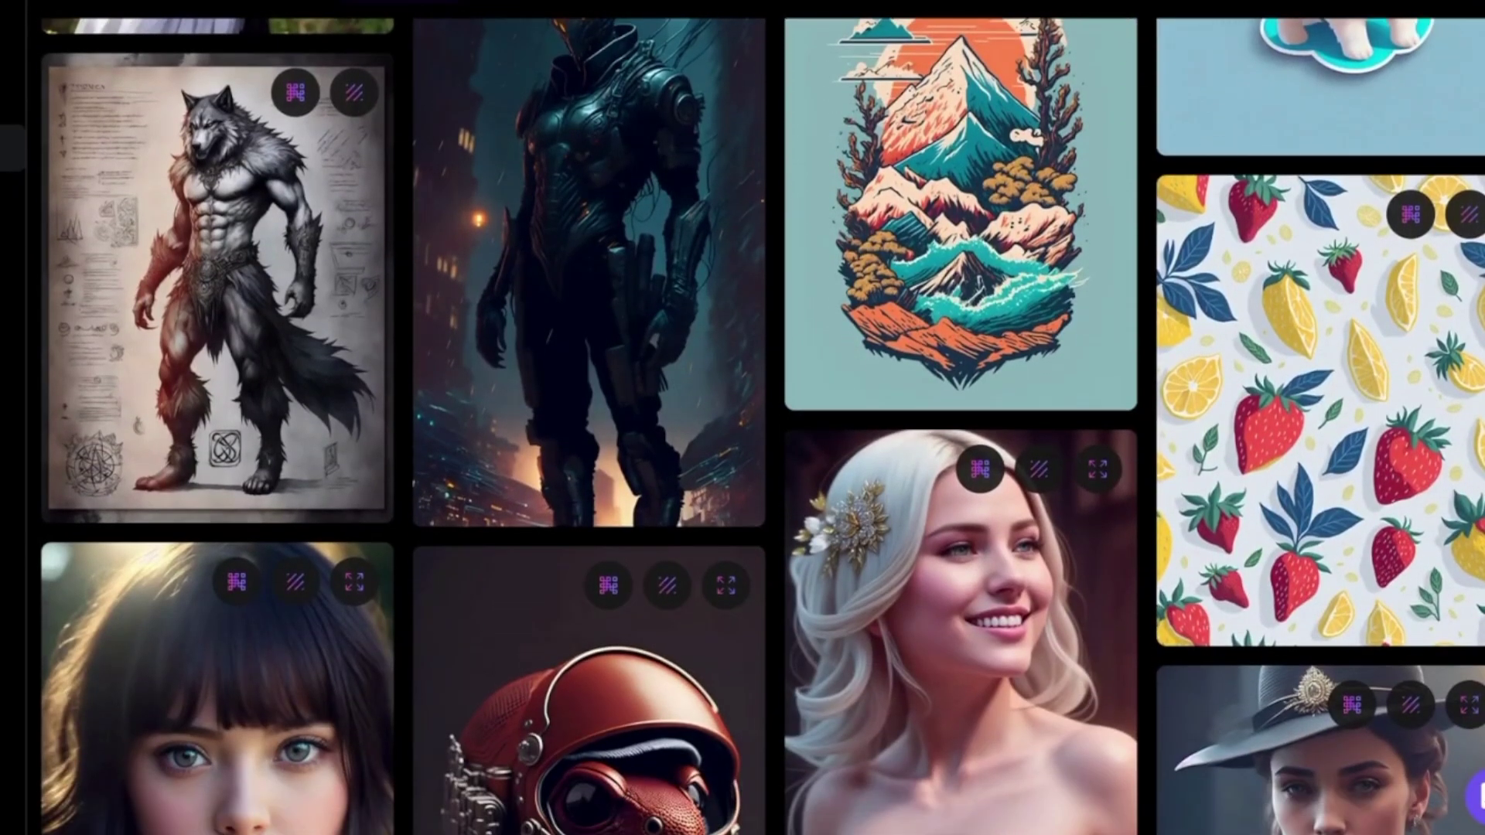
pyautogui.scroll(-3, 742, 418)
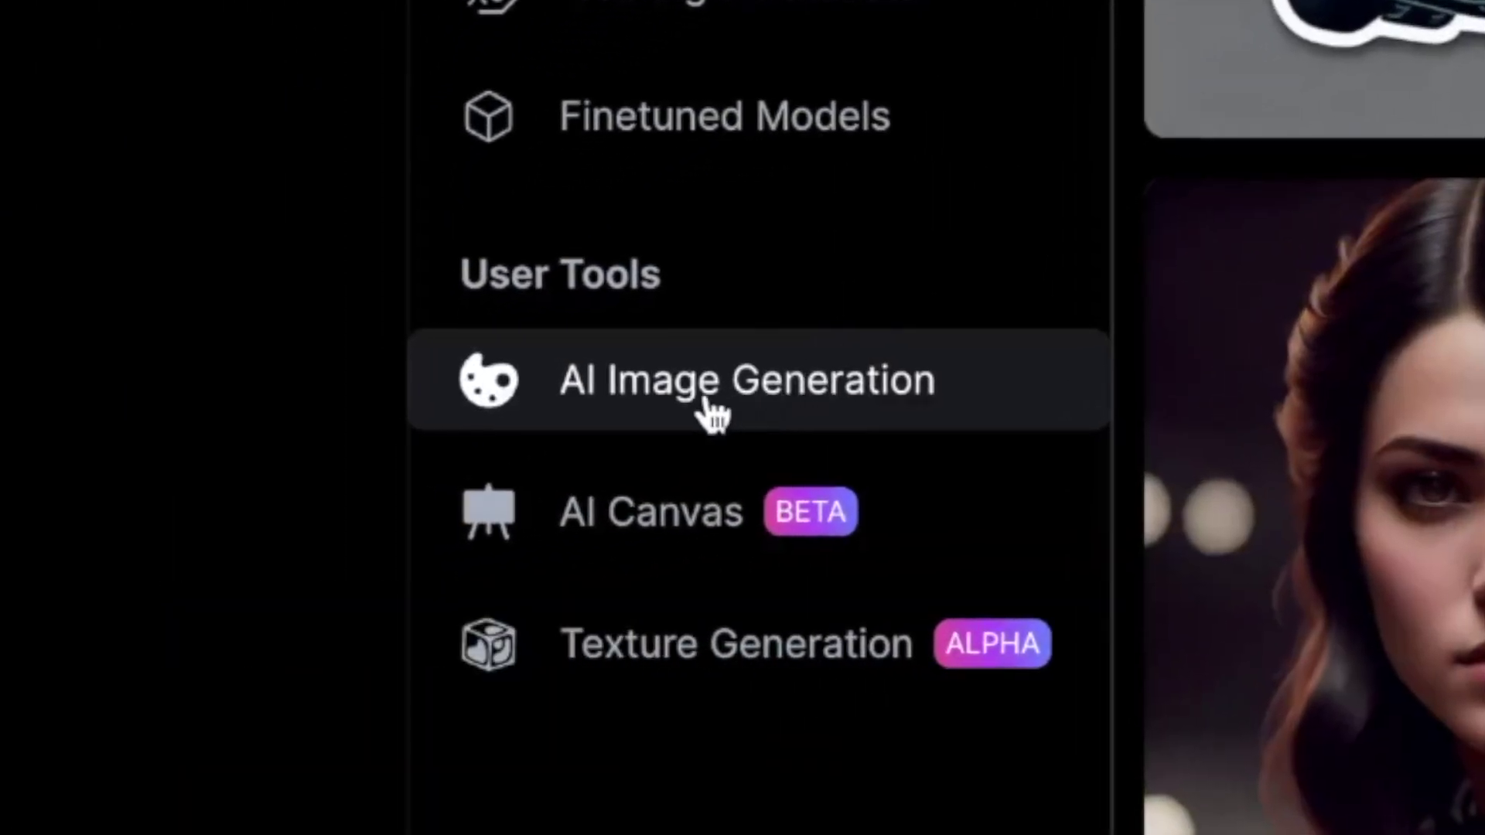
# Step: Generate dark close-up portraits in AI Image Generation at 16:9 (1280×704)
pyautogui.click(710, 413)
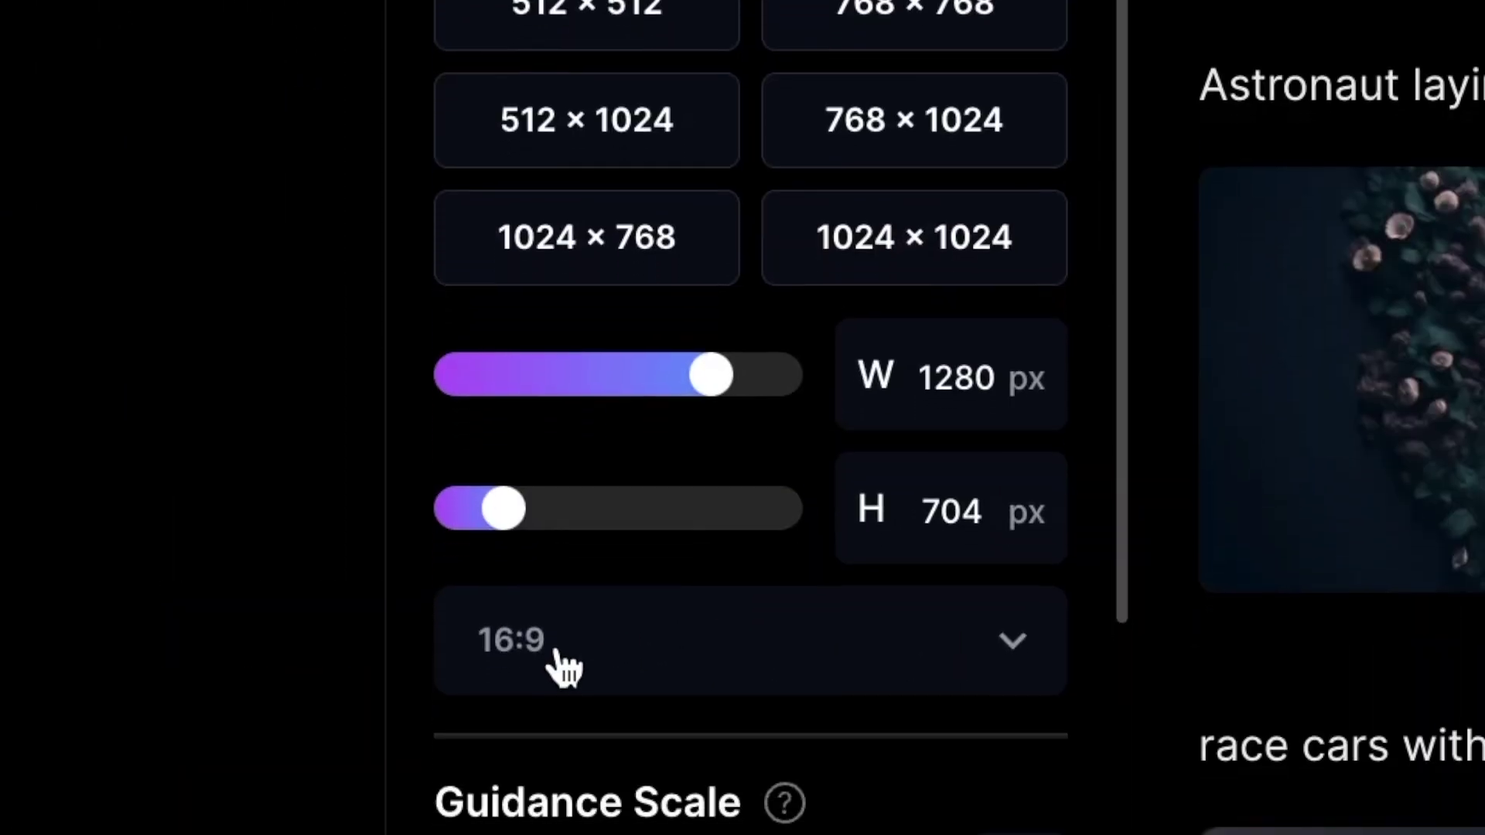
pyautogui.click(590, 546)
pyautogui.click(509, 539)
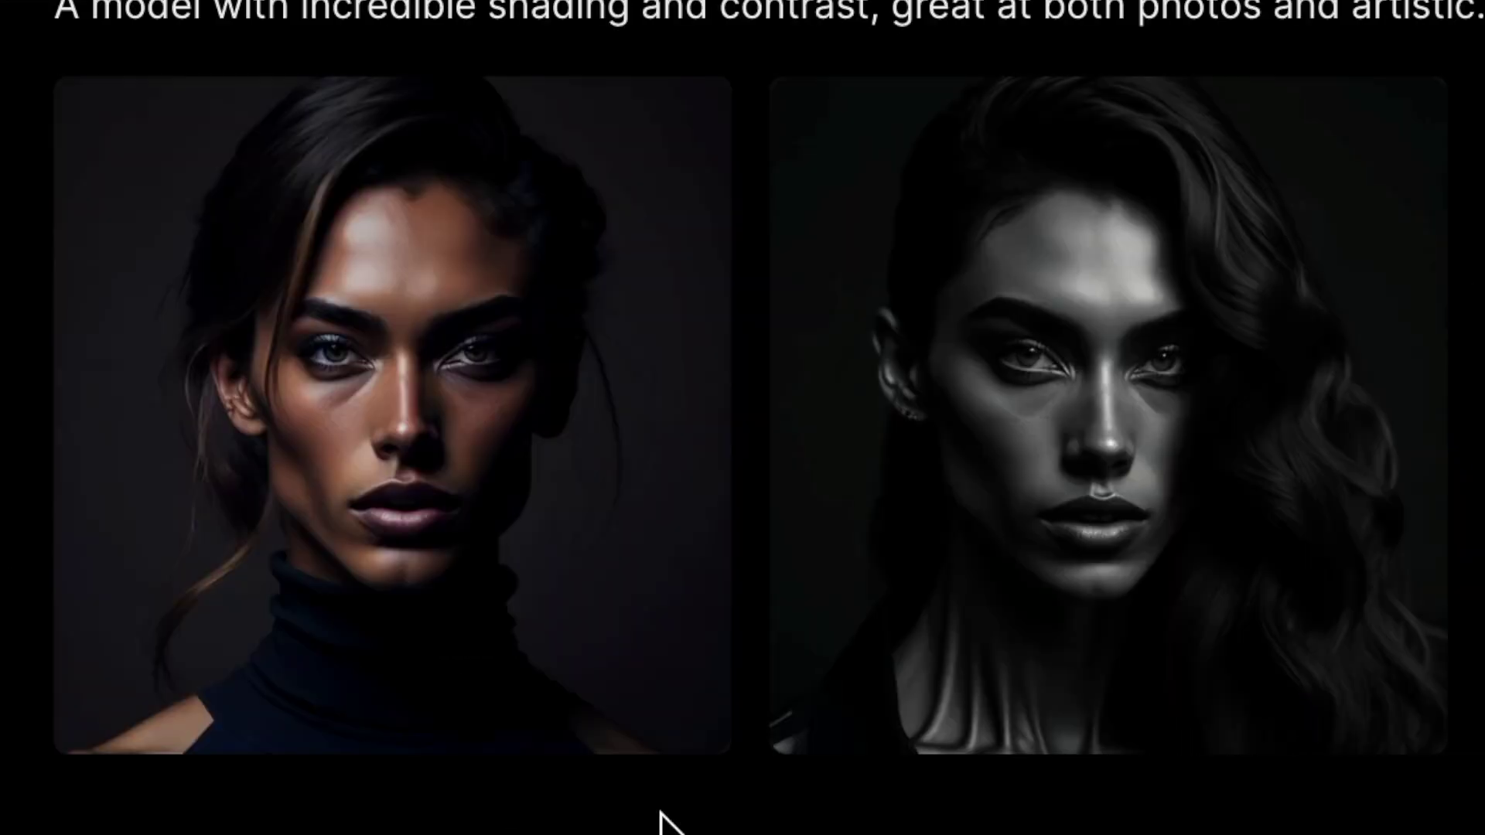
# Step: Save one of the generated portraits to the computer
pyautogui.moveTo(569, 700)
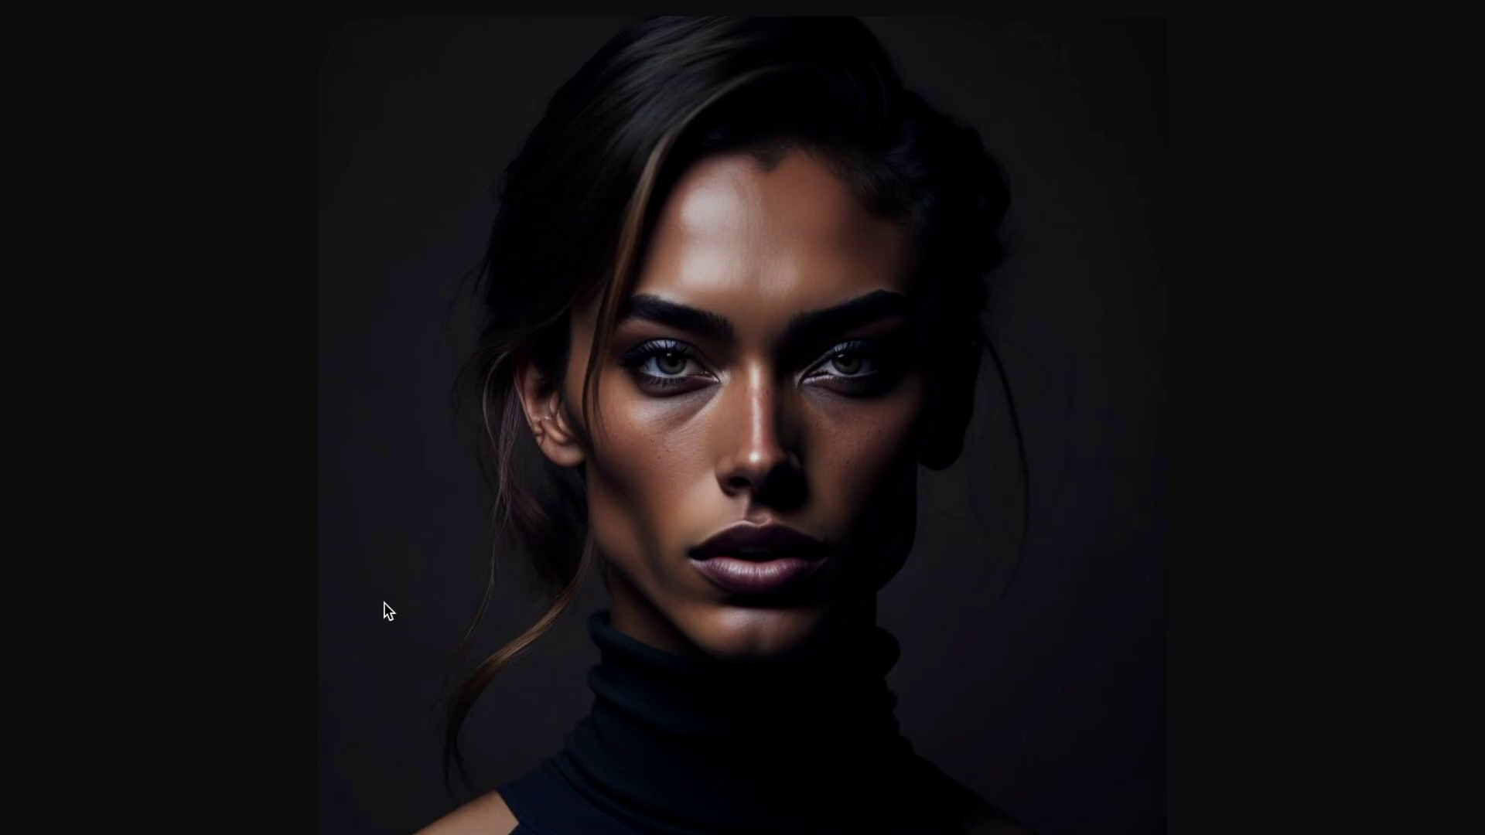
pyautogui.rightClick(414, 593)
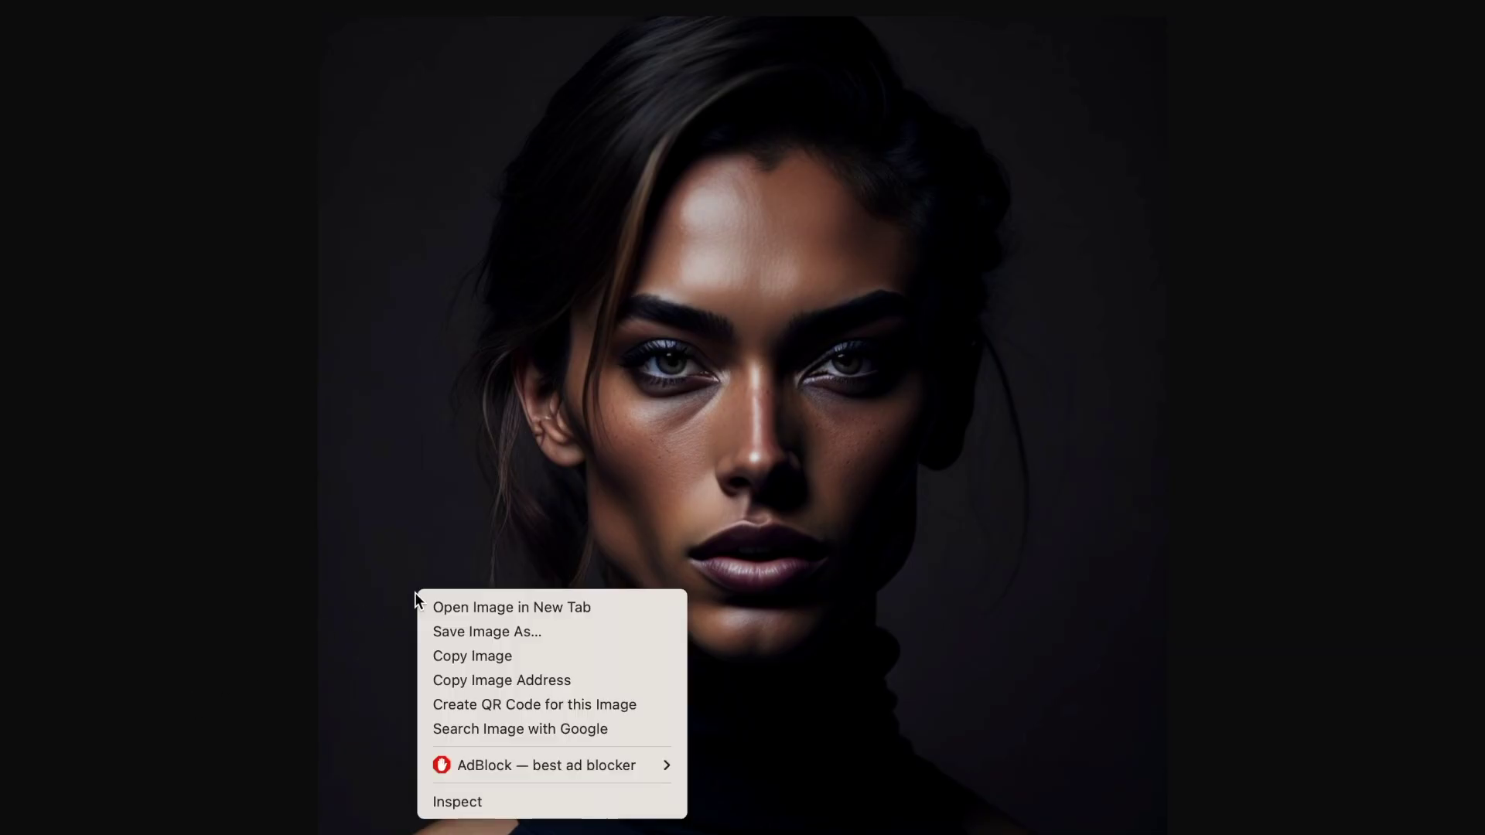
pyautogui.click(464, 631)
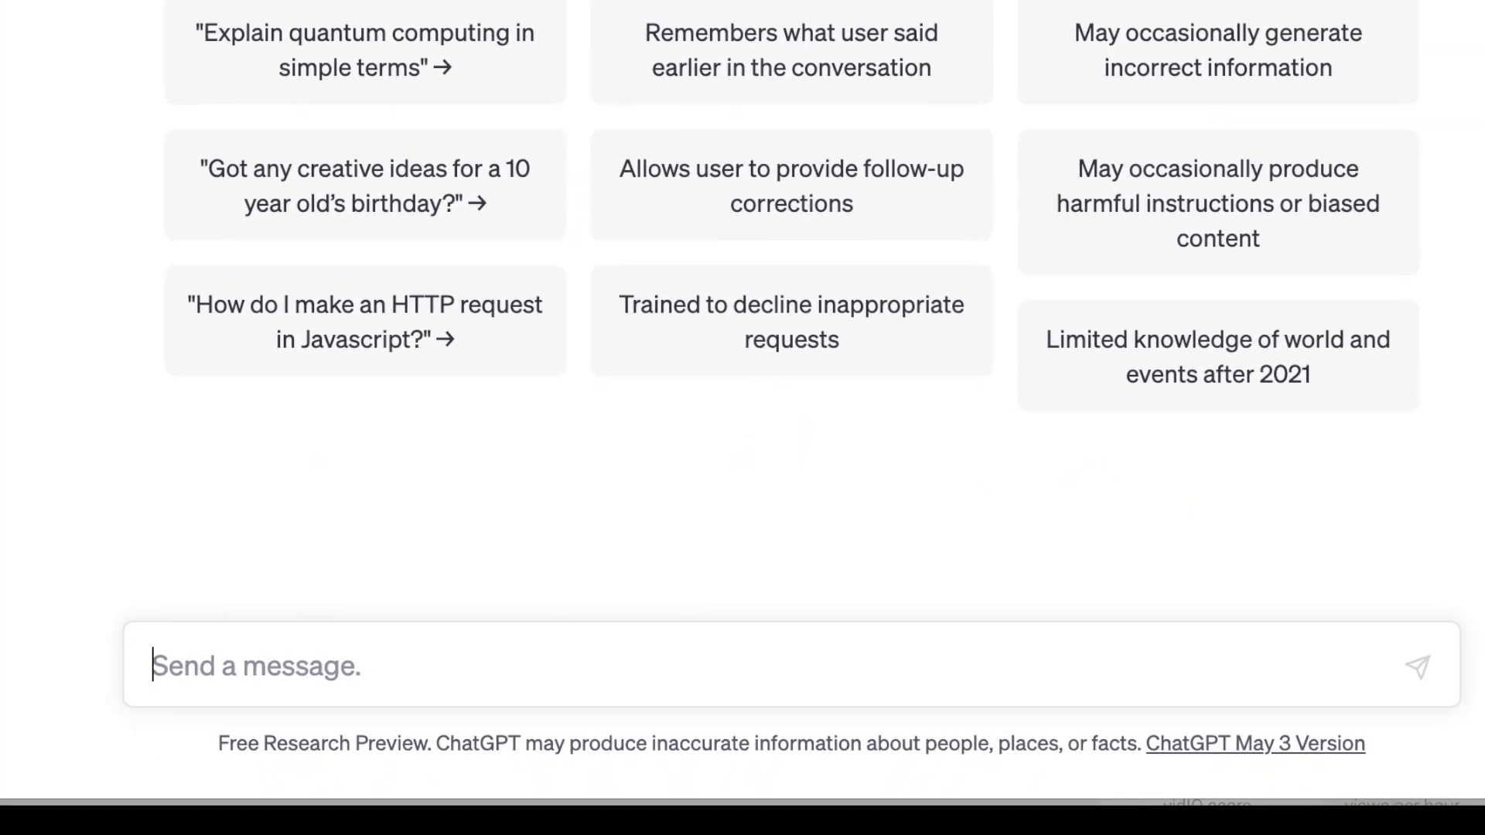
# Step: Ask ChatGPT to 'Write a youtube script of a moticational speech' and copy the reply
pyautogui.write('Write a youtube script of a moticational speech')
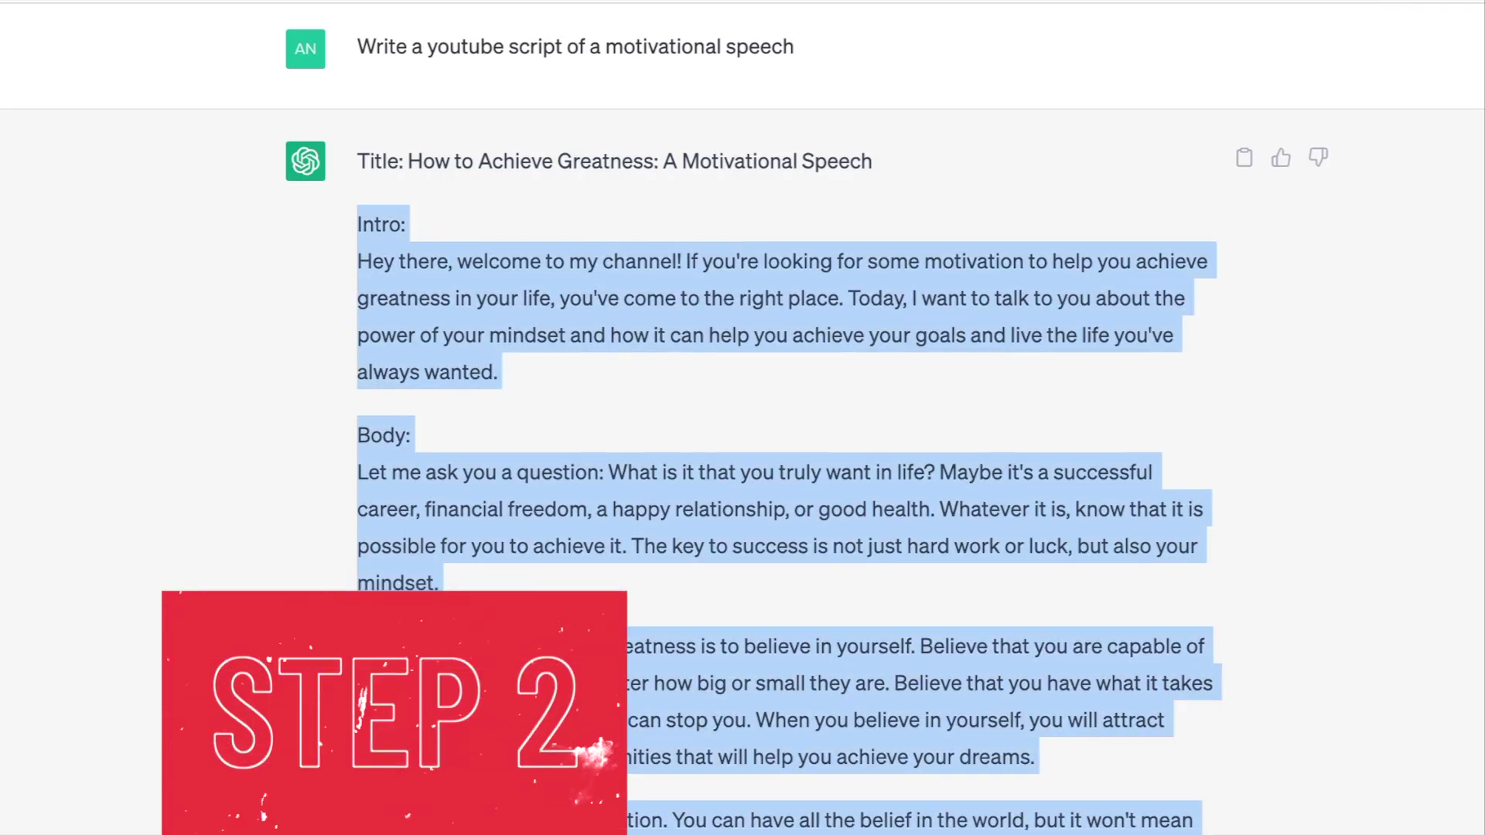
pyautogui.scroll(-8, 1116, 729)
pyautogui.rightClick(1043, 698)
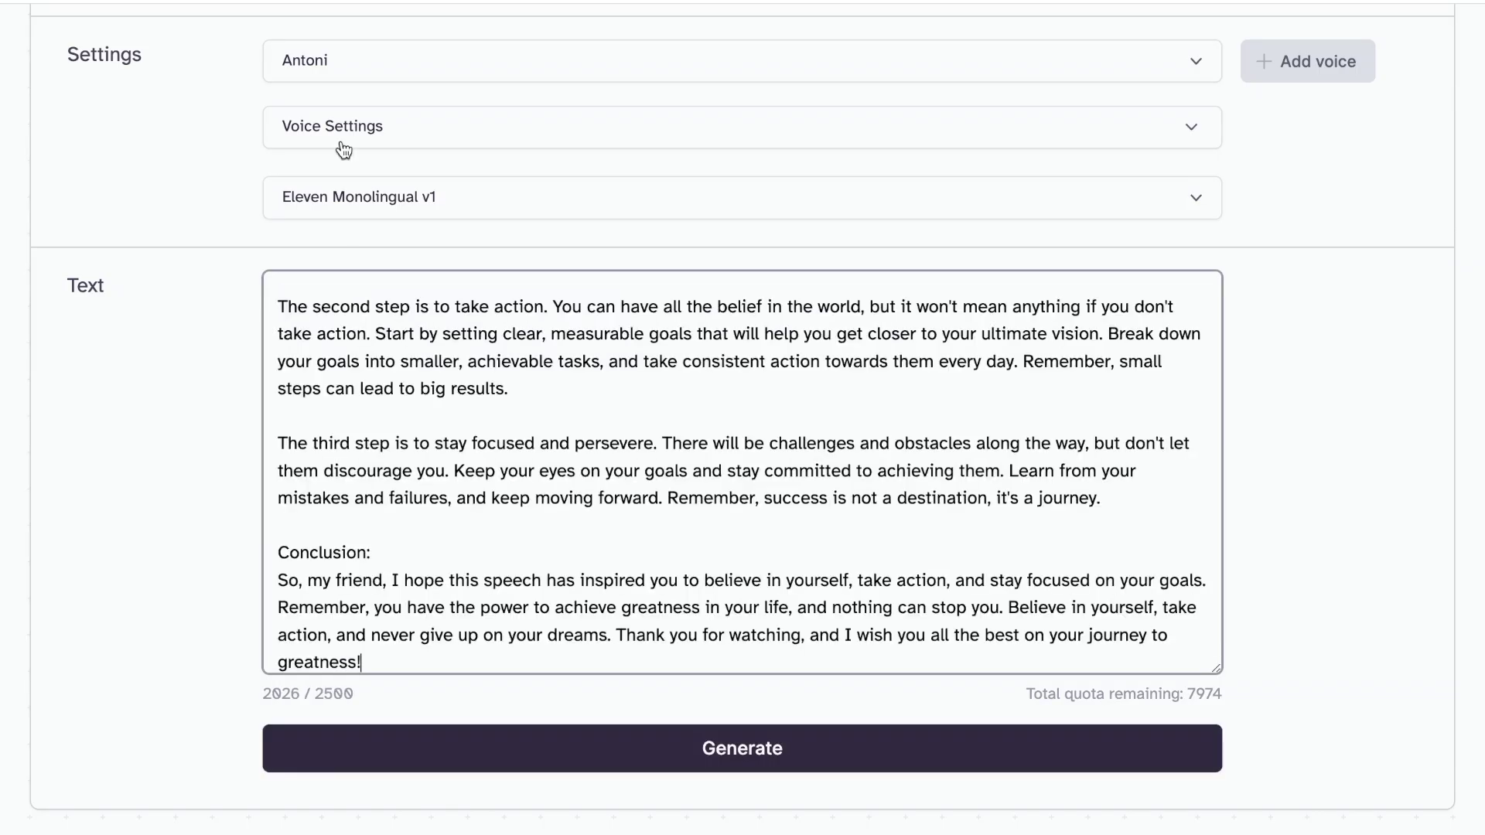
# Step: Generate a 2:12 voiceover of the script with the premade Bella voice and download it
pyautogui.click(337, 75)
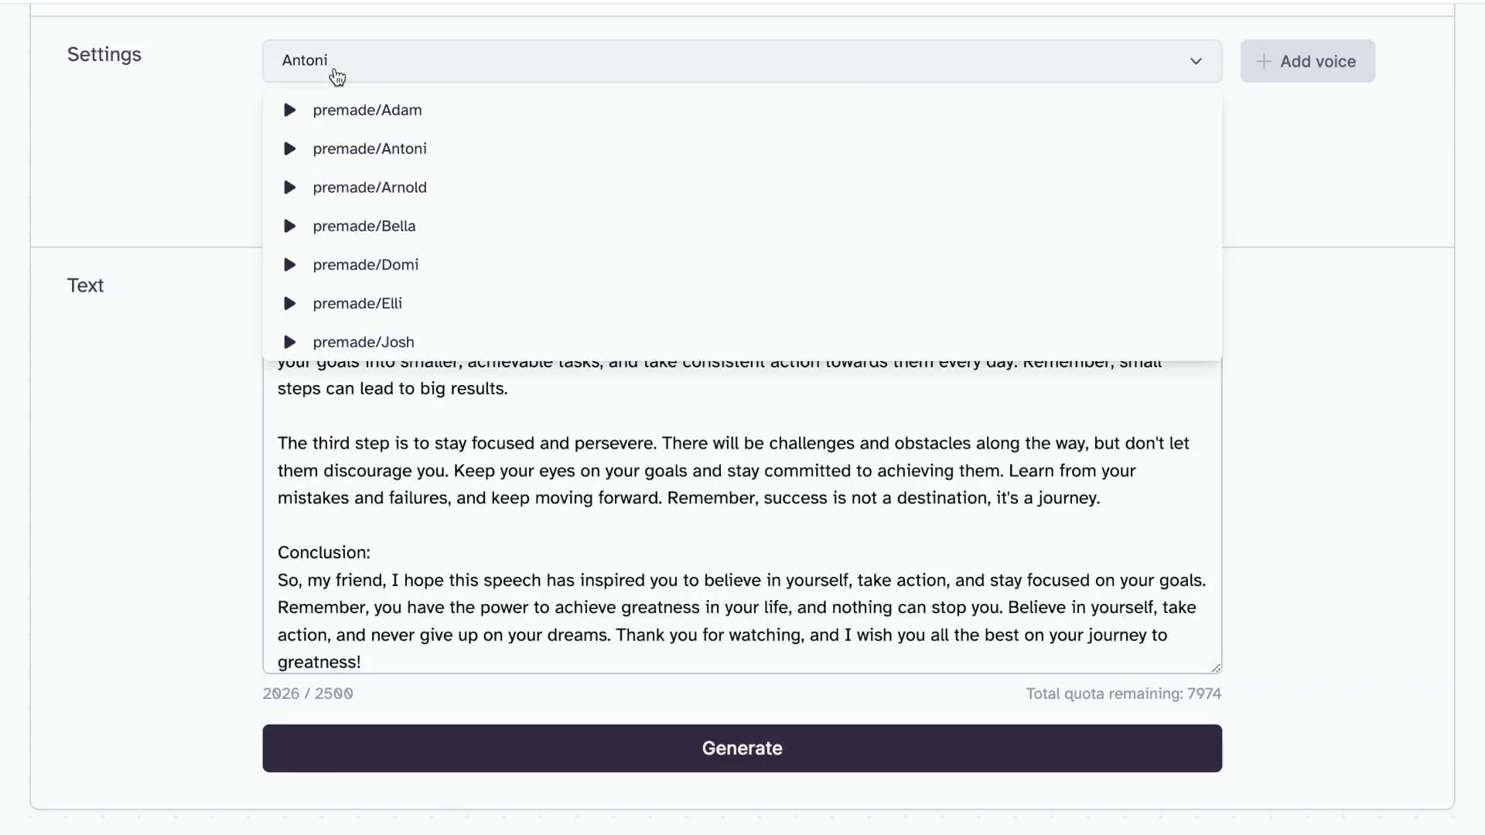
pyautogui.click(408, 226)
pyautogui.click(707, 741)
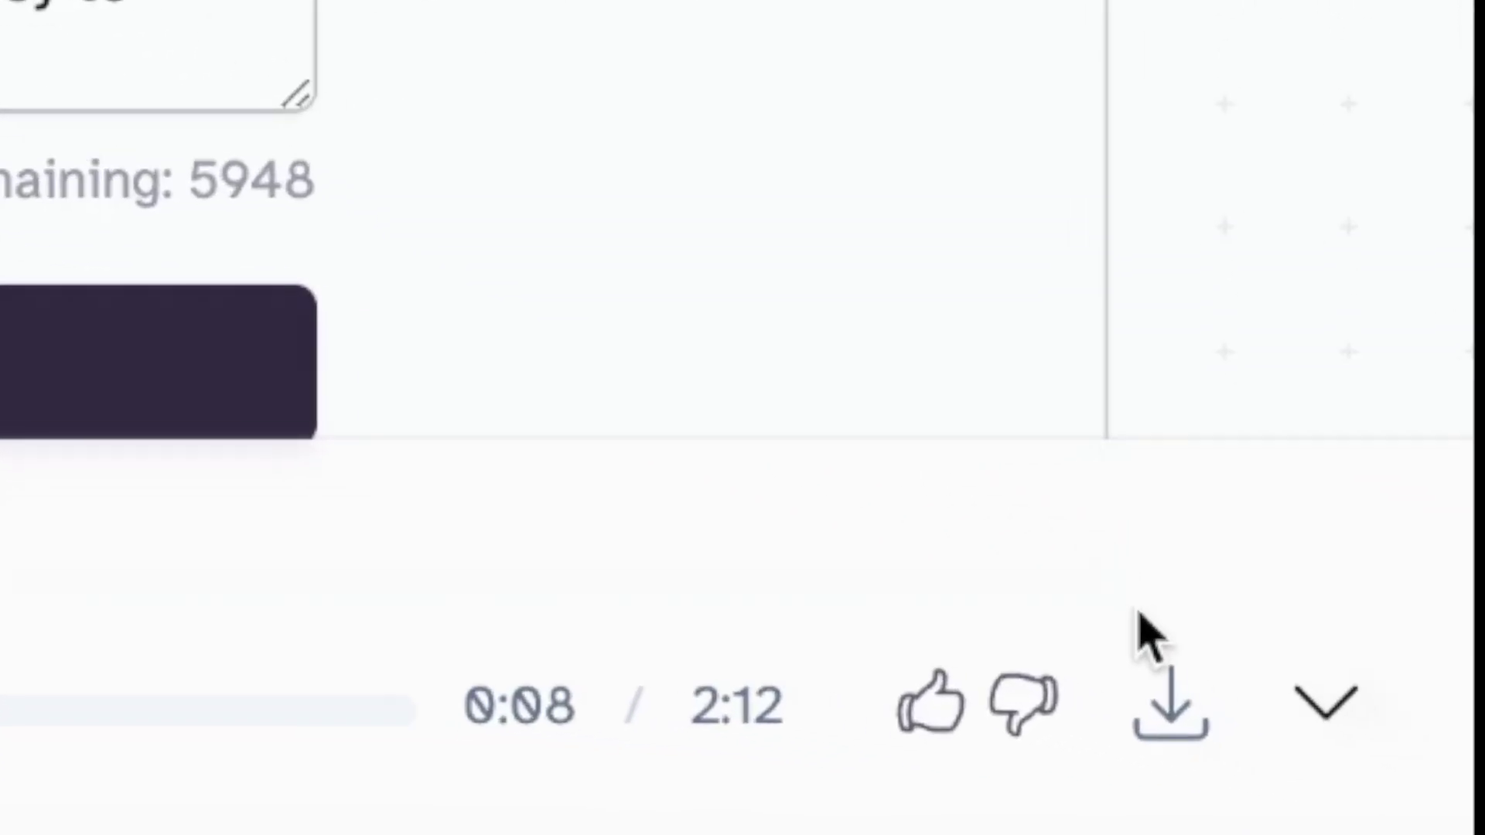
pyautogui.click(1158, 723)
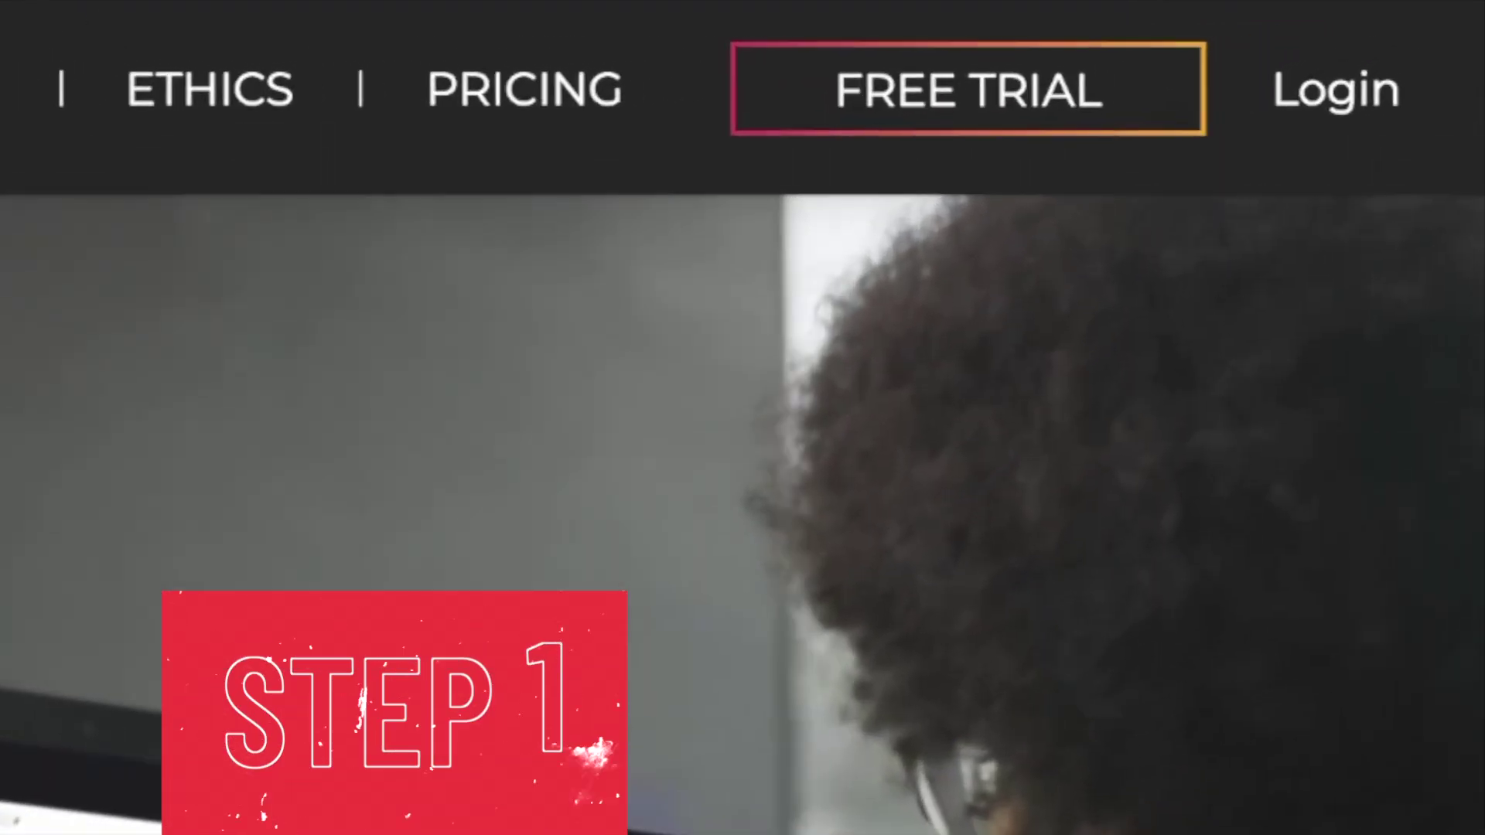
# Step: Start the D-ID free trial to reach the studio's Video Library
pyautogui.click(855, 105)
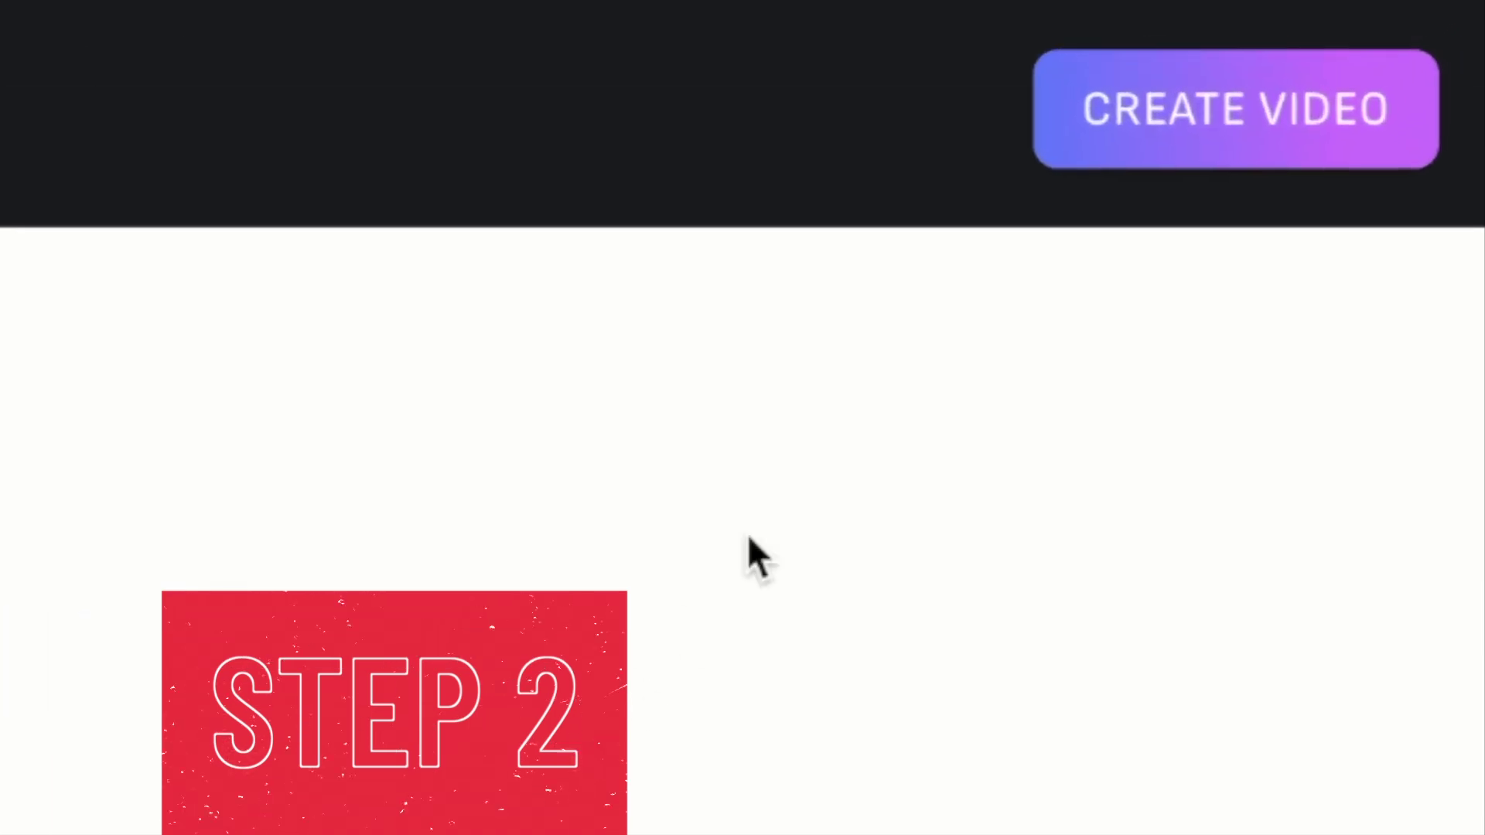
# Step: Start a new creative video with the Leonardo portrait as the presenter
pyautogui.click(1226, 116)
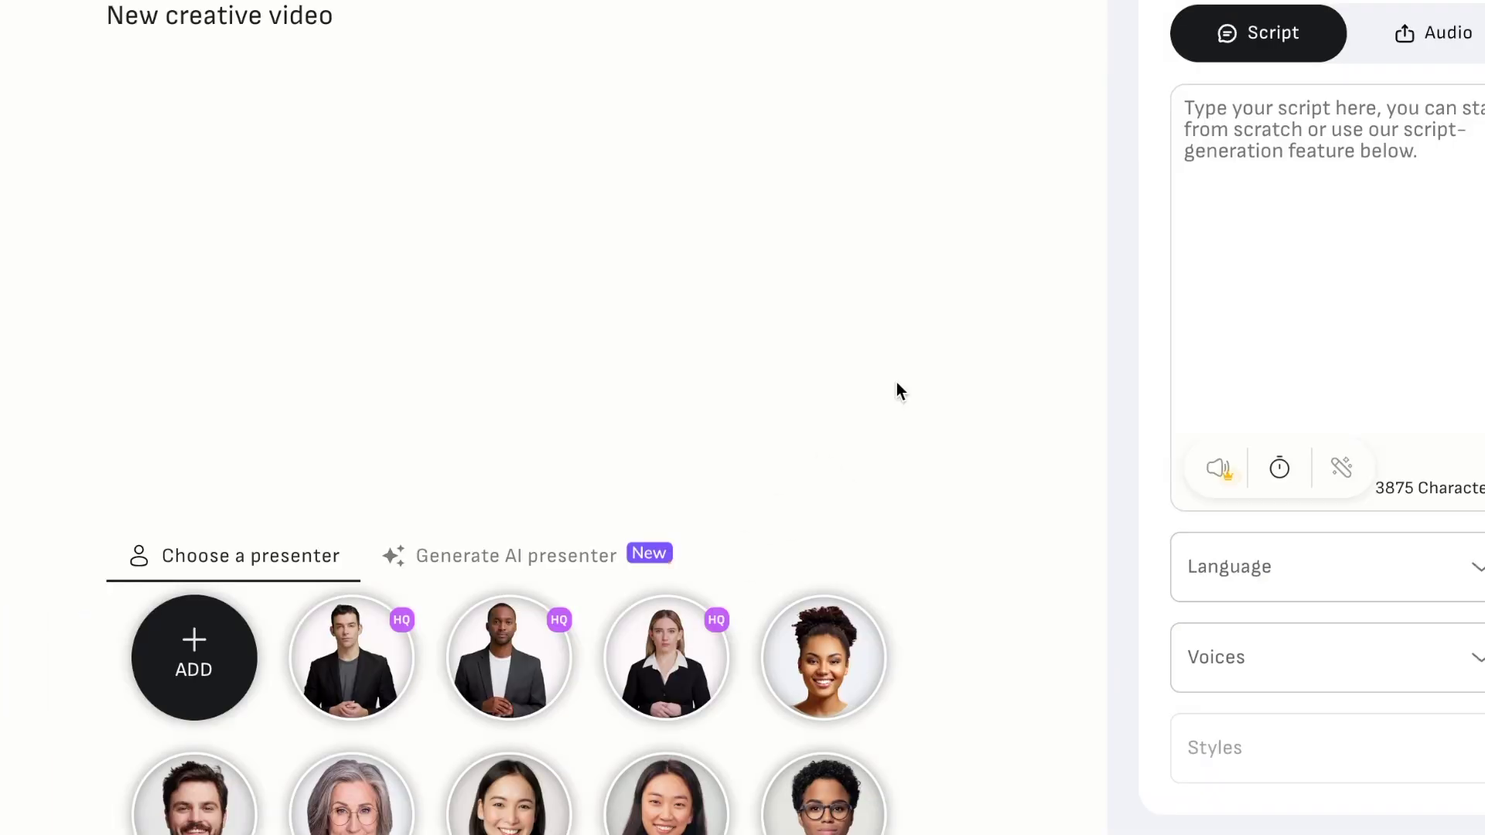
pyautogui.click(194, 658)
pyautogui.press('l')
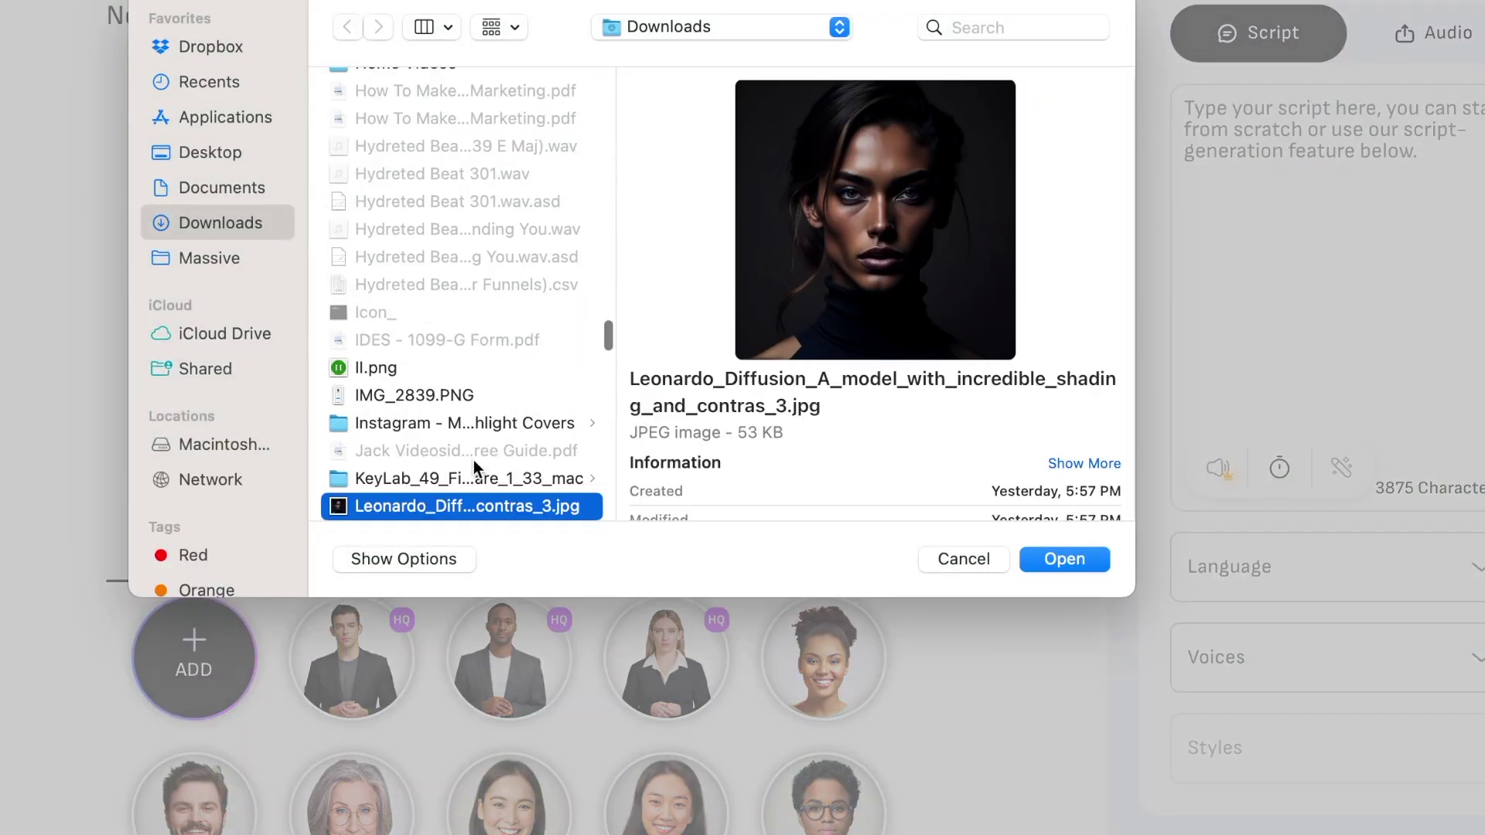
pyautogui.click(1063, 563)
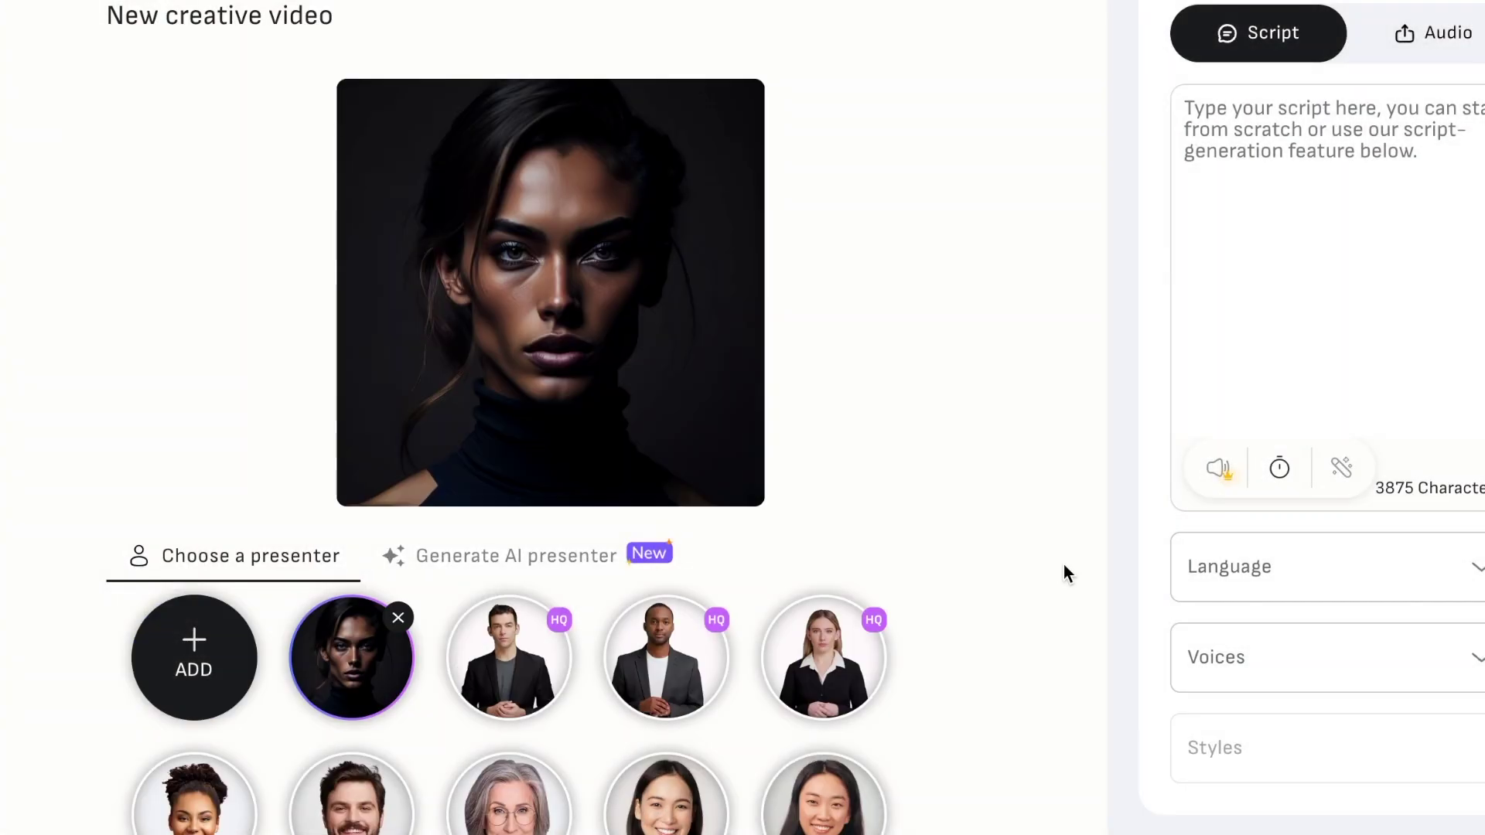
# Step: Use the ElevenLabs mp3 as the video's audio and generate the video
pyautogui.click(1439, 48)
pyautogui.click(1245, 342)
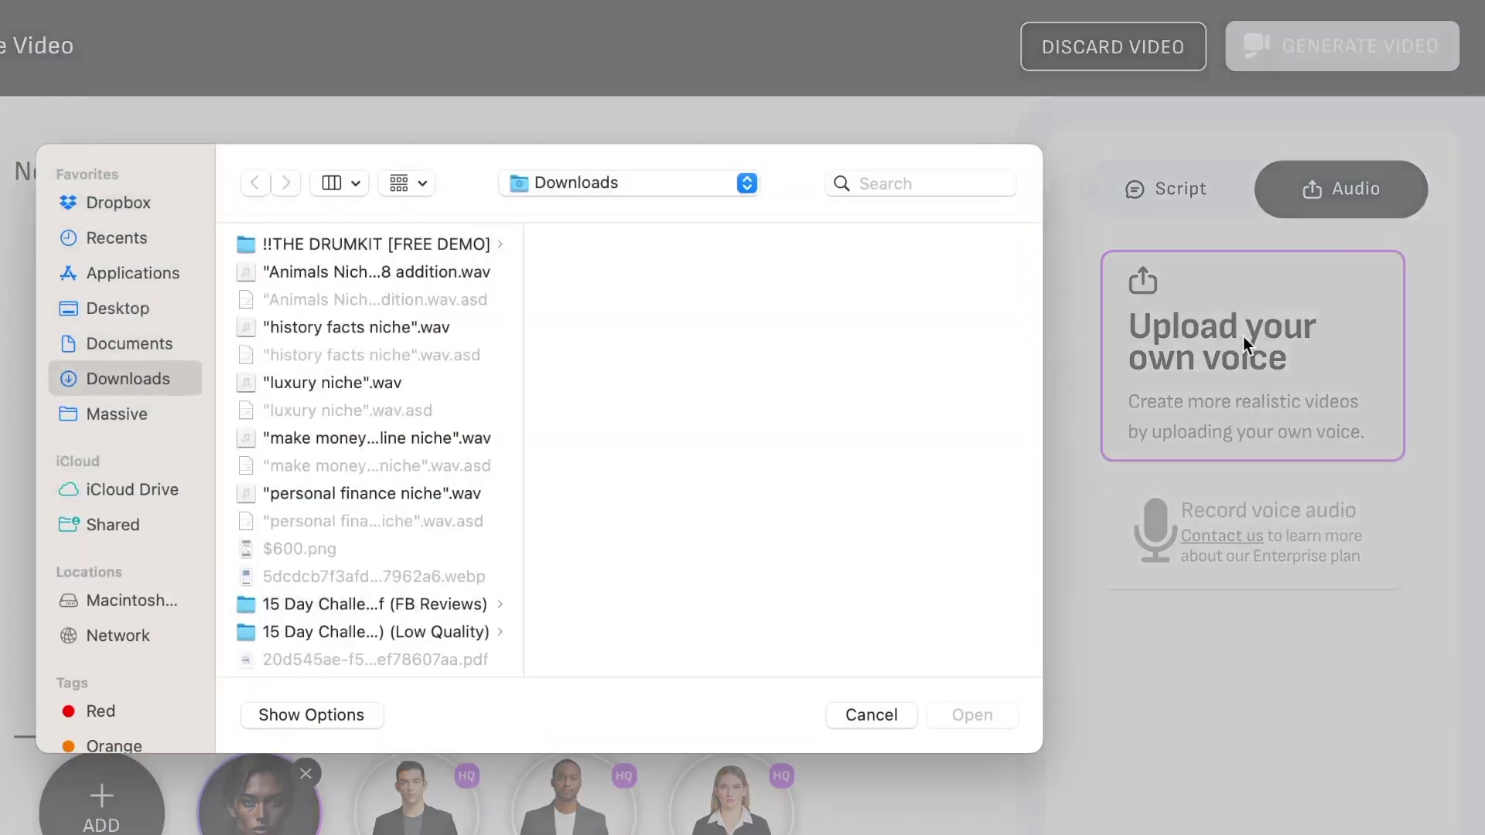
pyautogui.press('e')
pyautogui.click(976, 714)
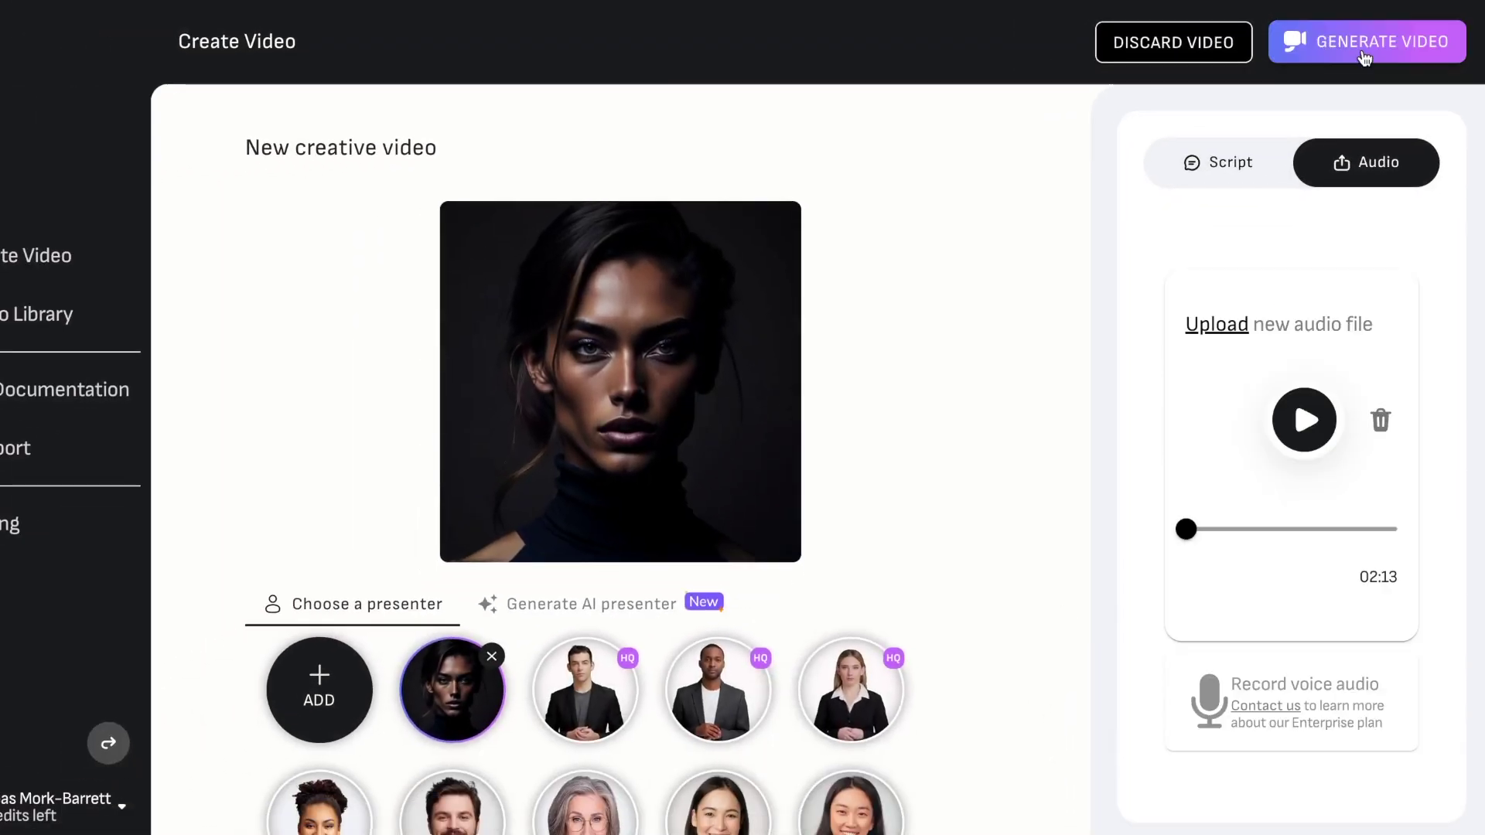
pyautogui.click(1363, 46)
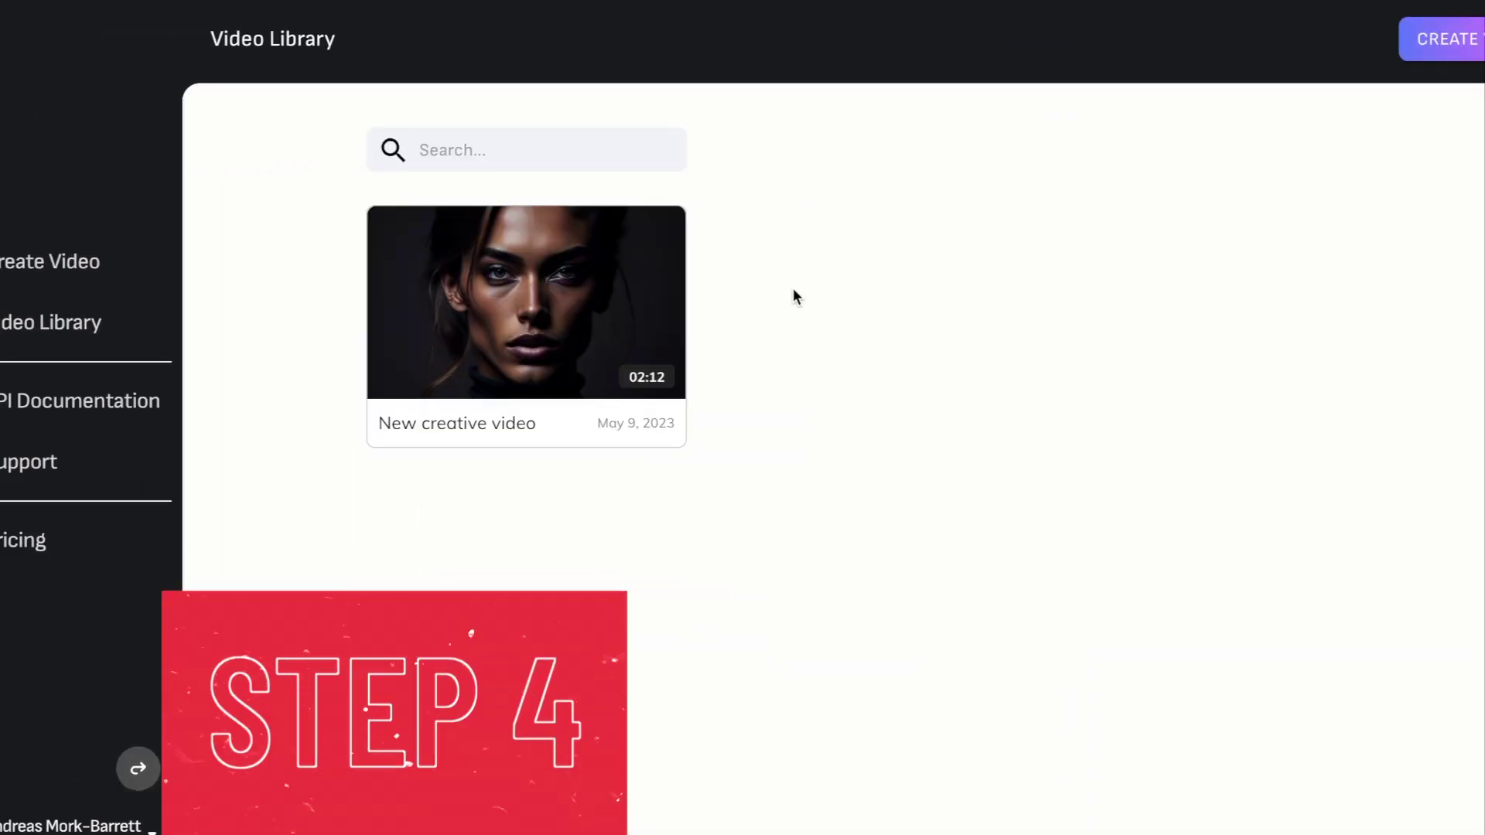
# Step: Preview the New creative video in the Video Library and download it
pyautogui.moveTo(554, 331)
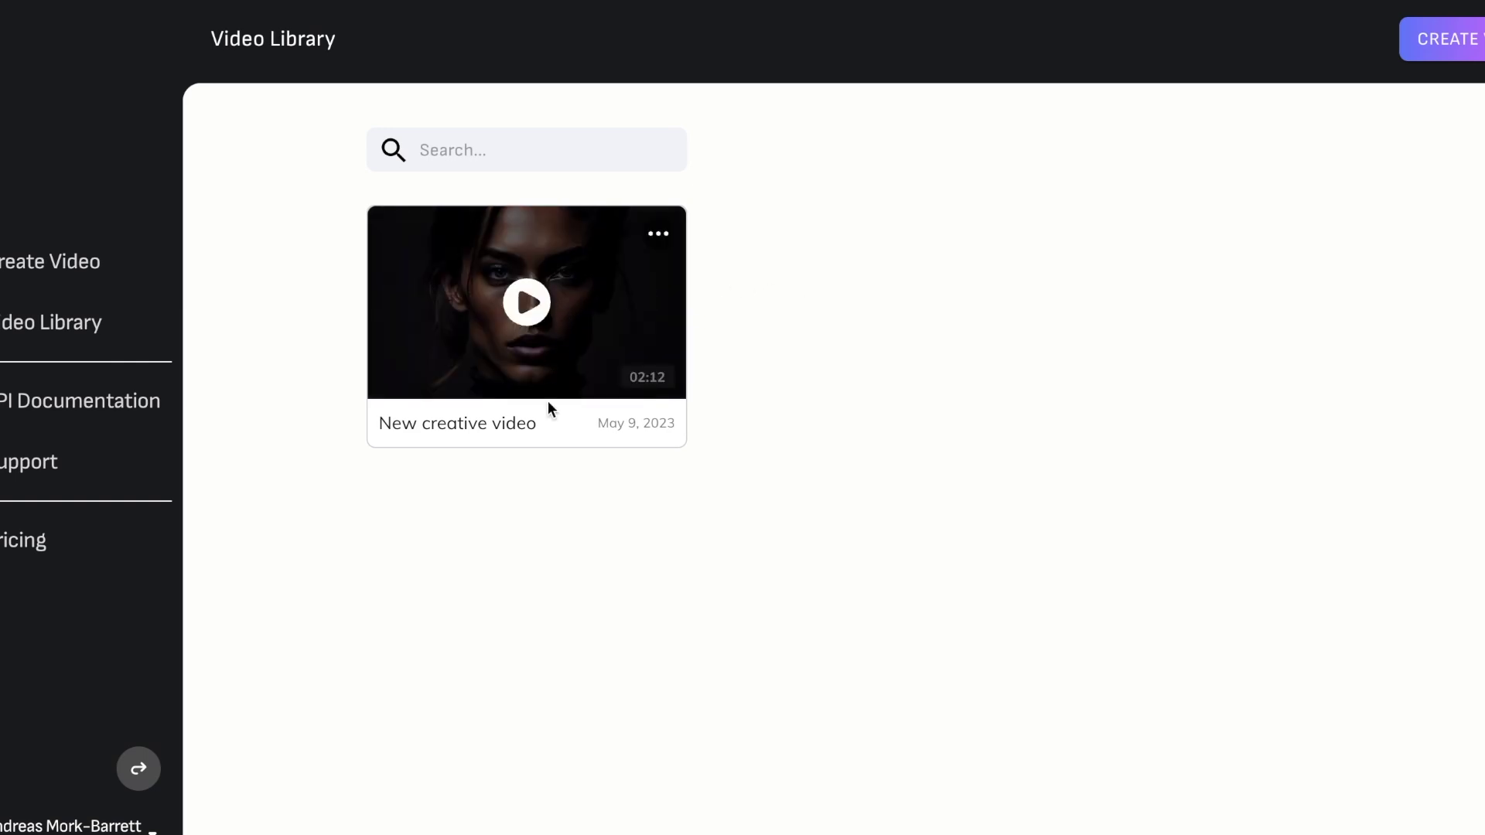
pyautogui.click(528, 308)
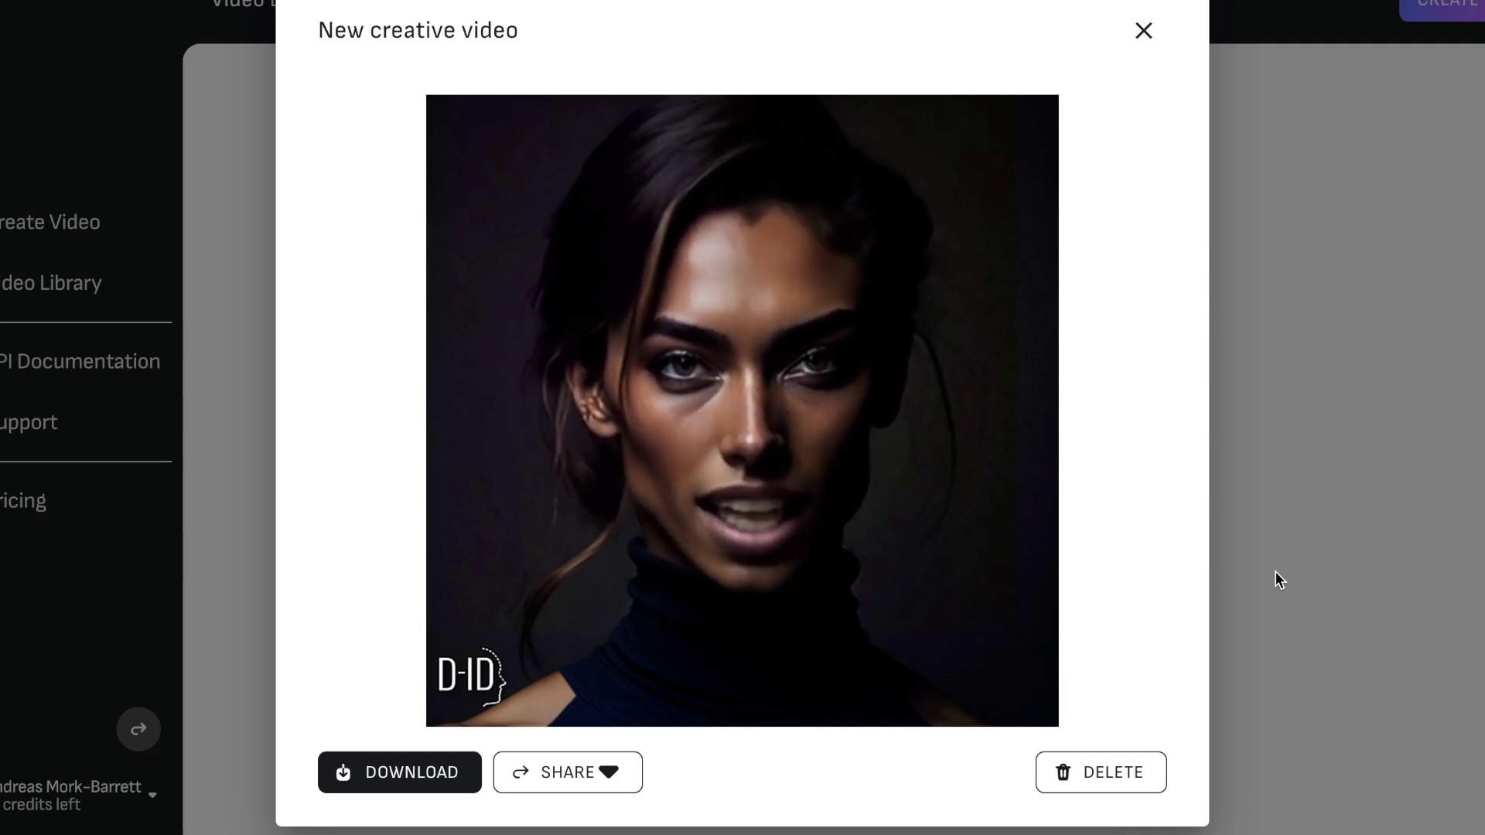
pyautogui.click(1167, 440)
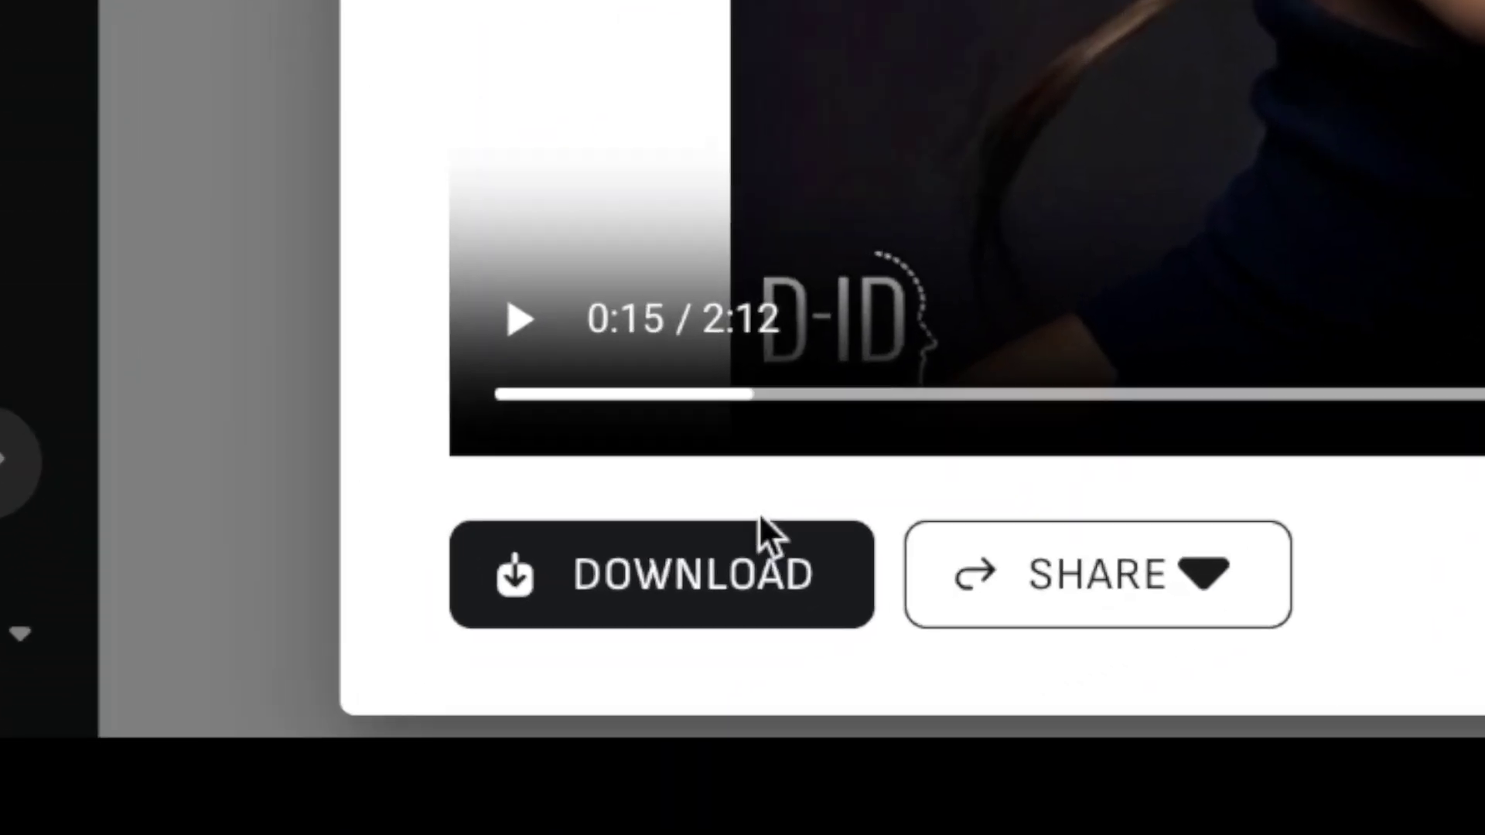
pyautogui.click(406, 779)
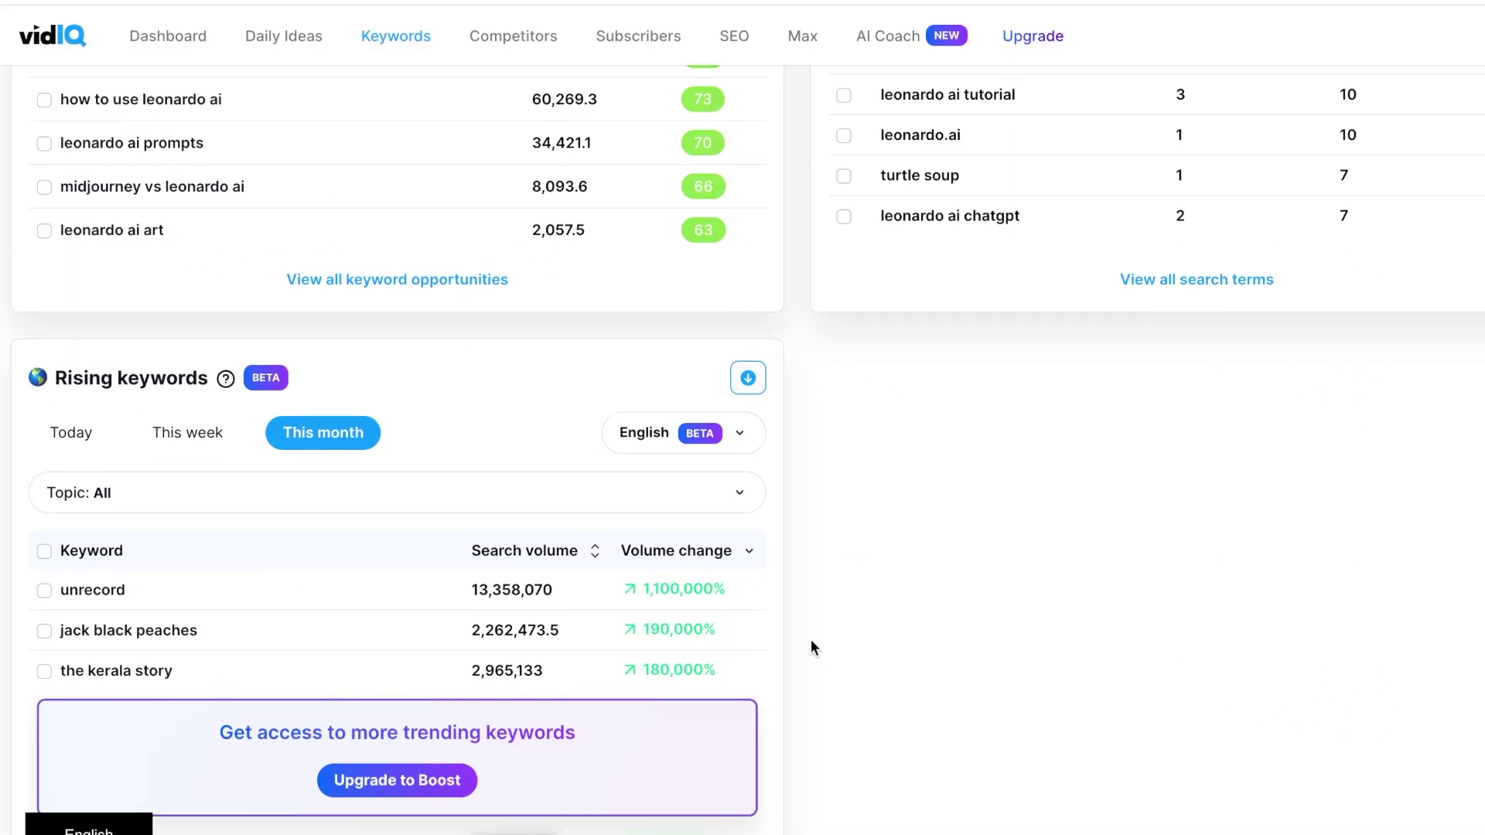
# Step: Bring up vidIQ's AI Coach chat page
pyautogui.scroll(5, 776, 564)
pyautogui.scroll(1, 777, 570)
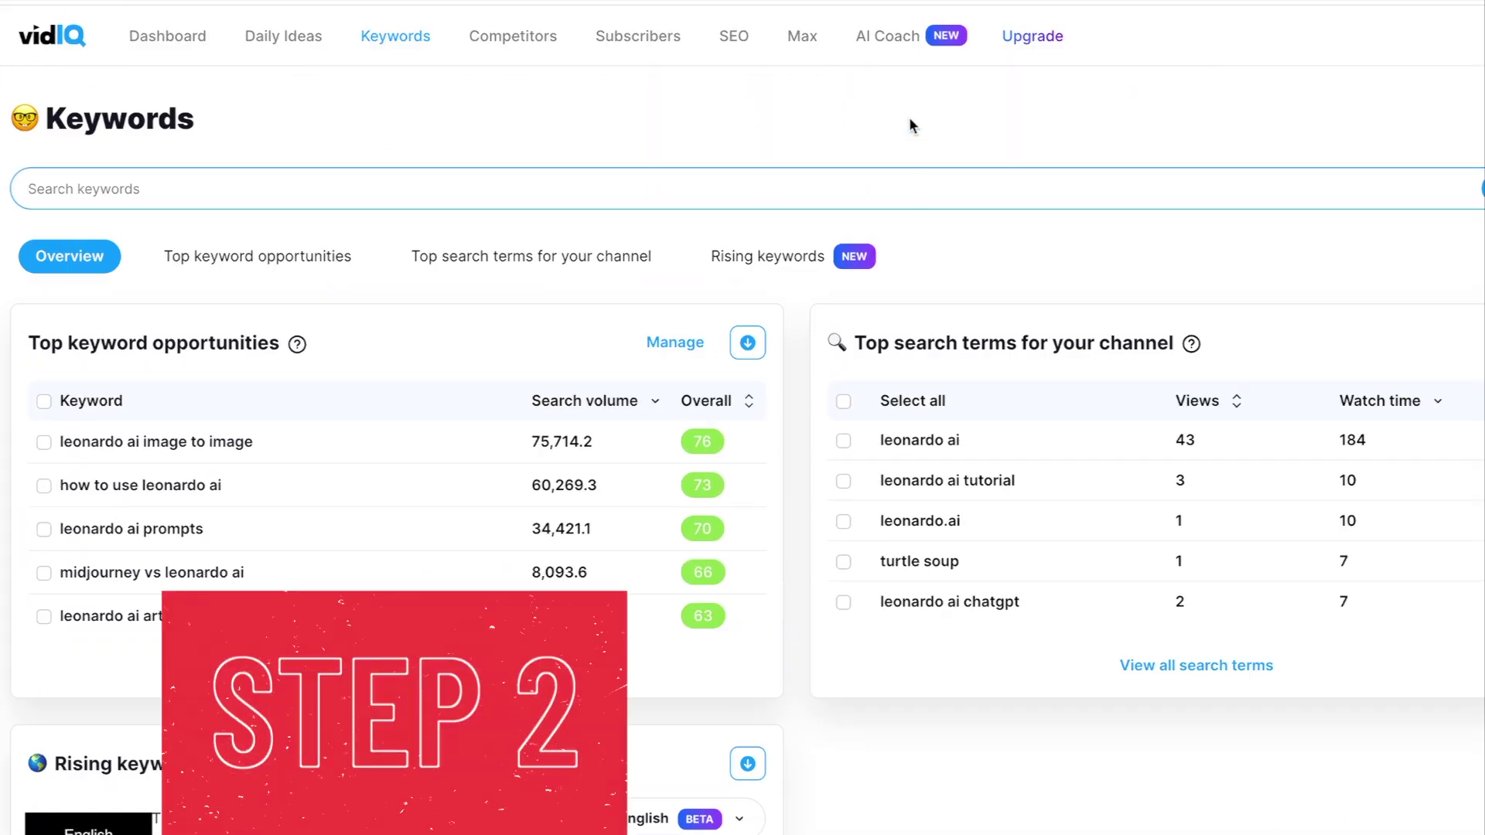
pyautogui.click(897, 43)
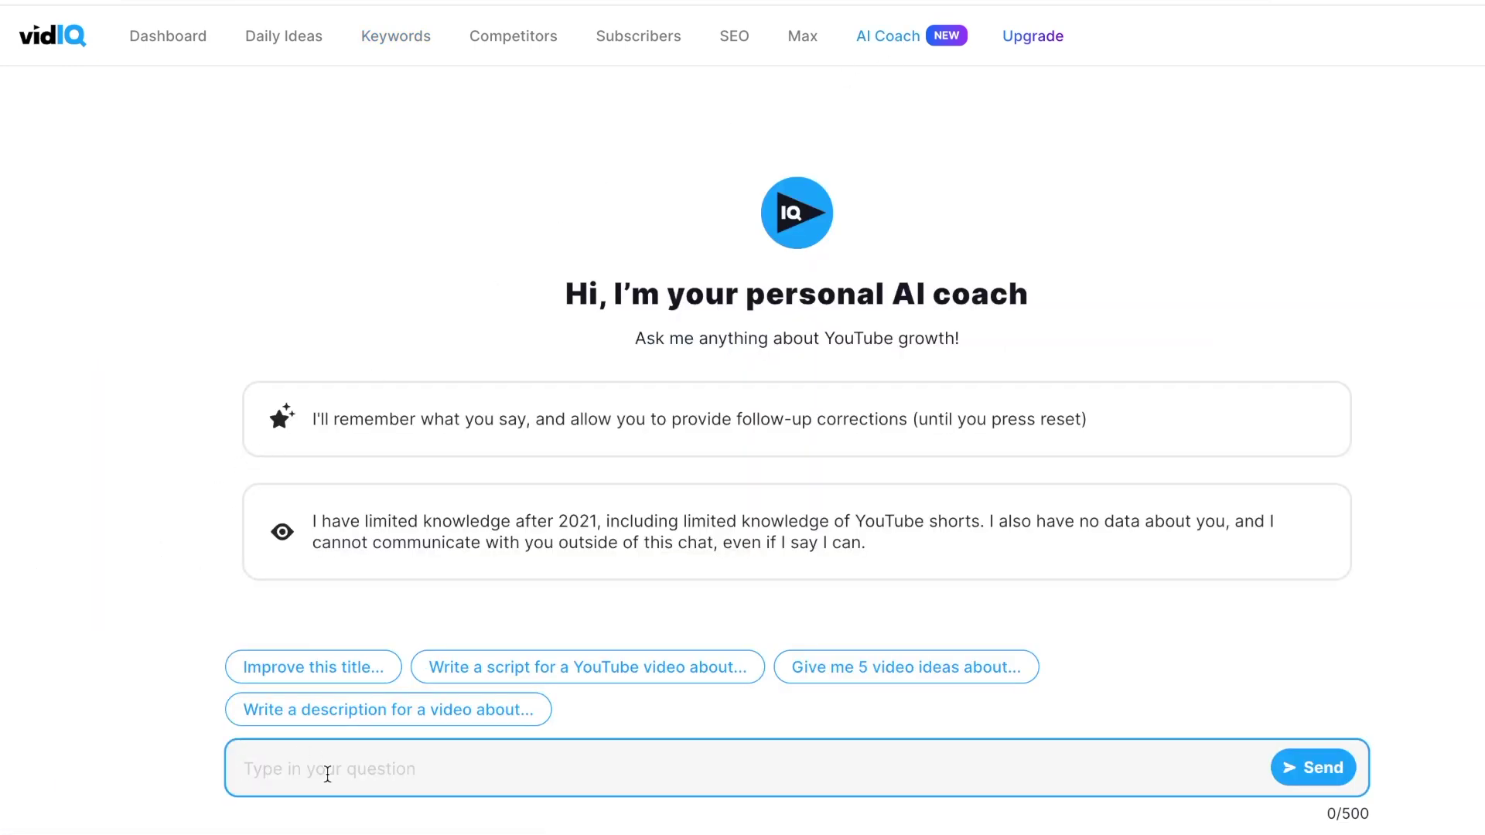
# Step: Ask the AI coach for SEO-friendly titles, then for more suggestions
pyautogui.write('se from')
pyautogui.press('Return')
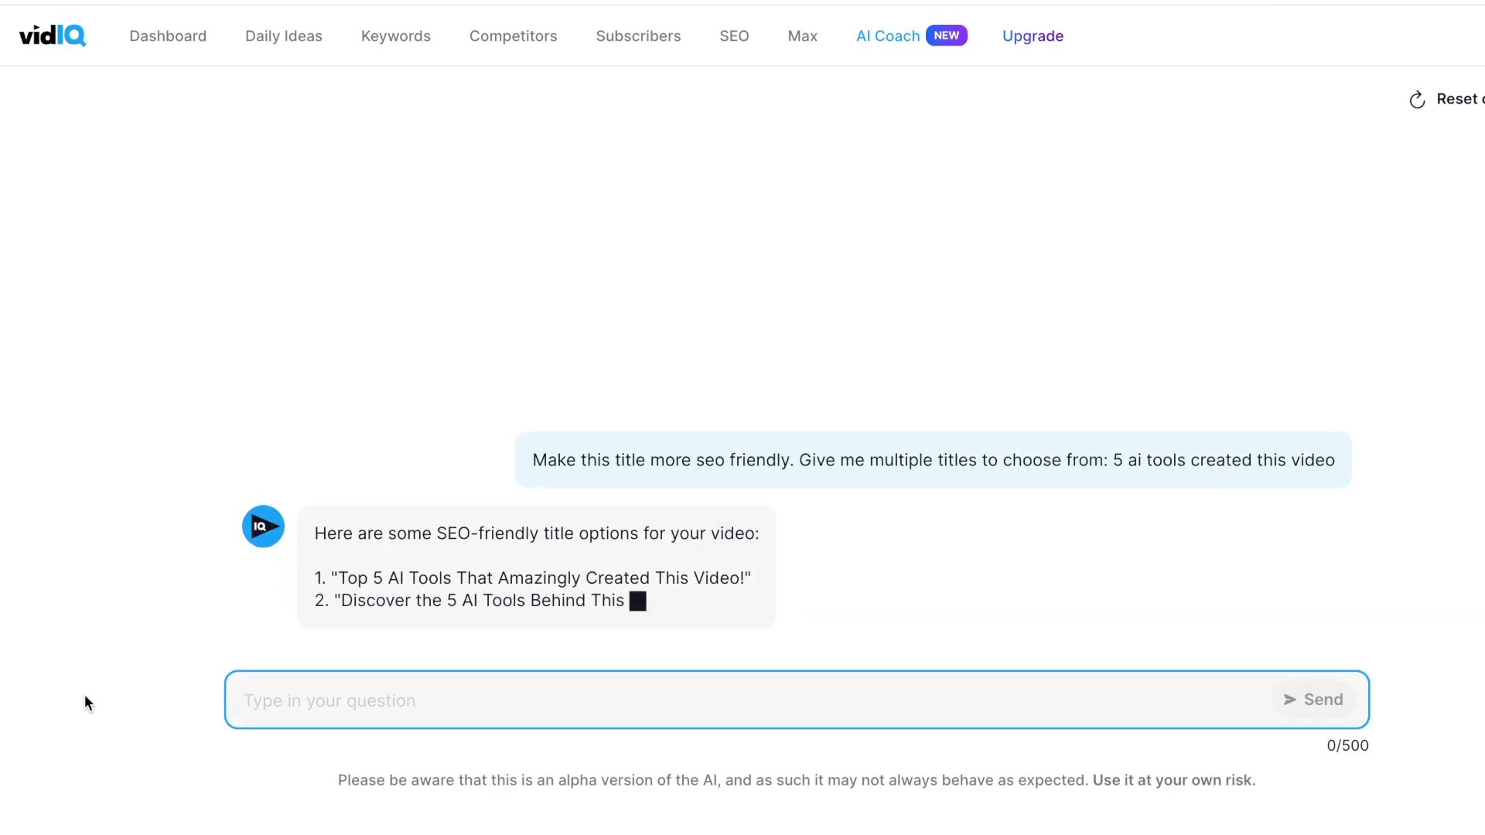
pyautogui.write("I'd like more suggestions")
pyautogui.press('Return')
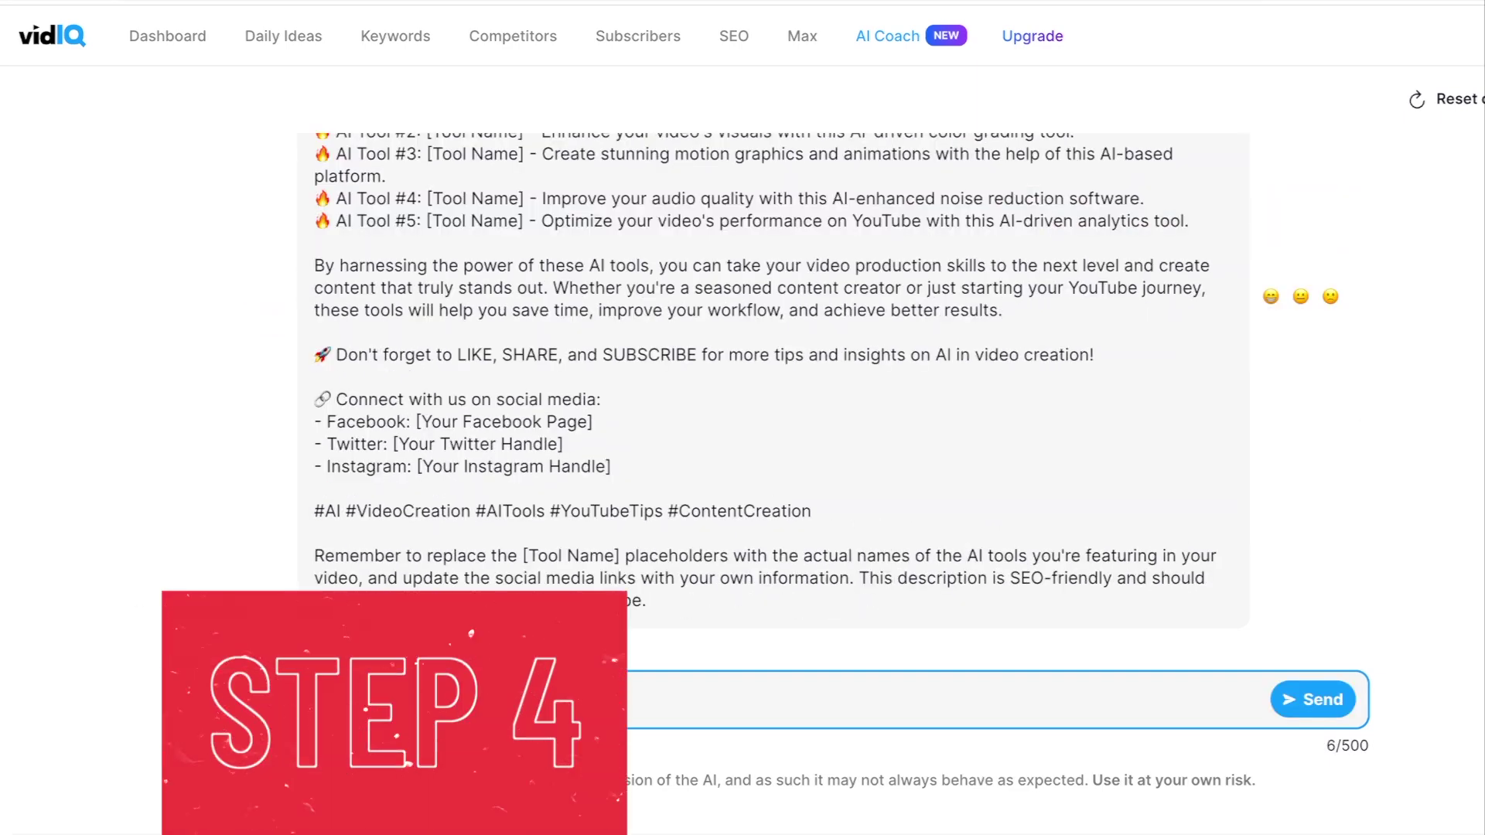
# Step: Request a video description and 15 video tags from the AI coach
pyautogui.write('be')
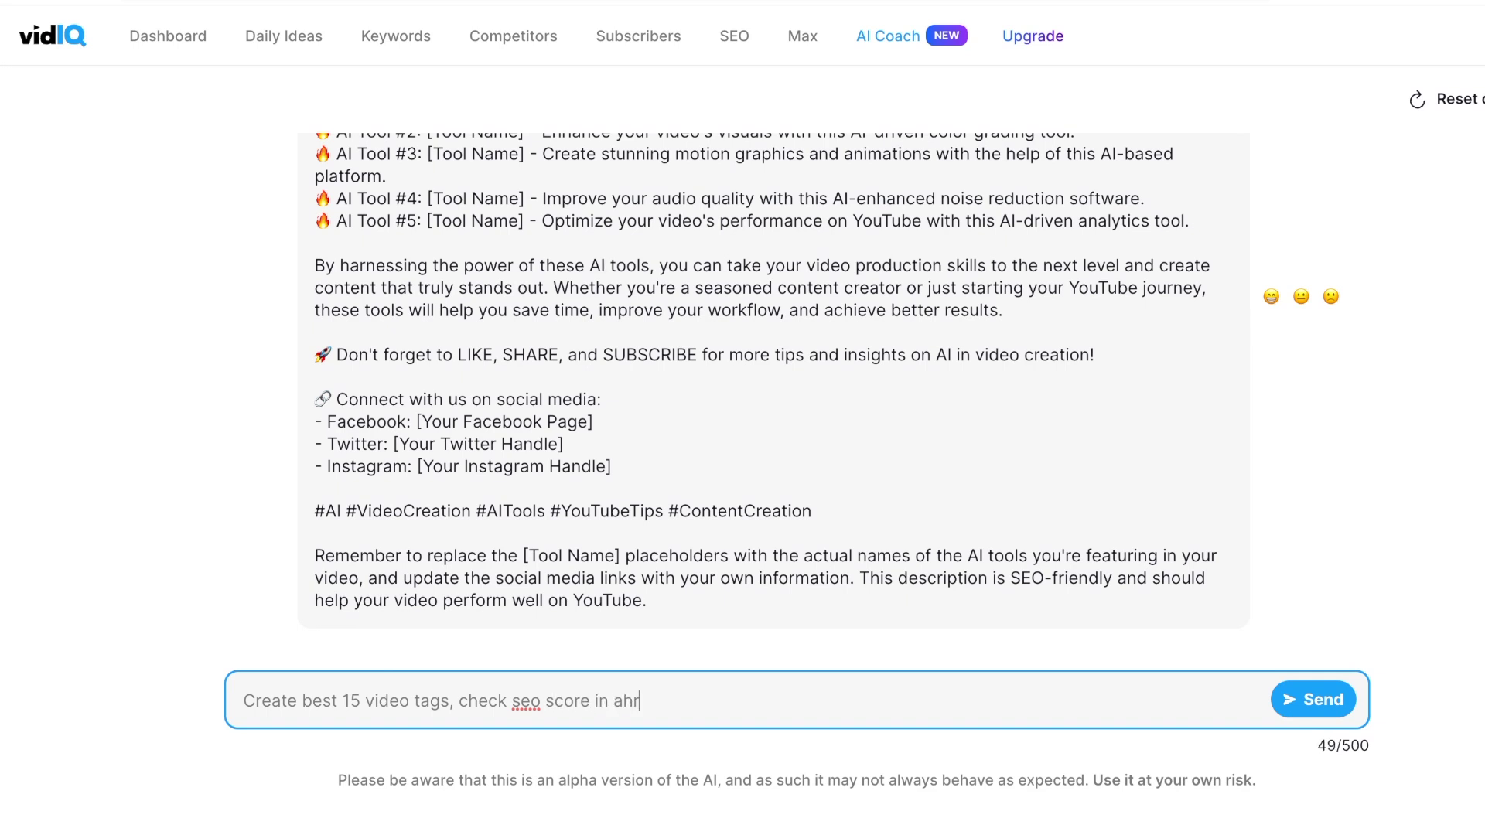
pyautogui.write('s')
pyautogui.press('Return')
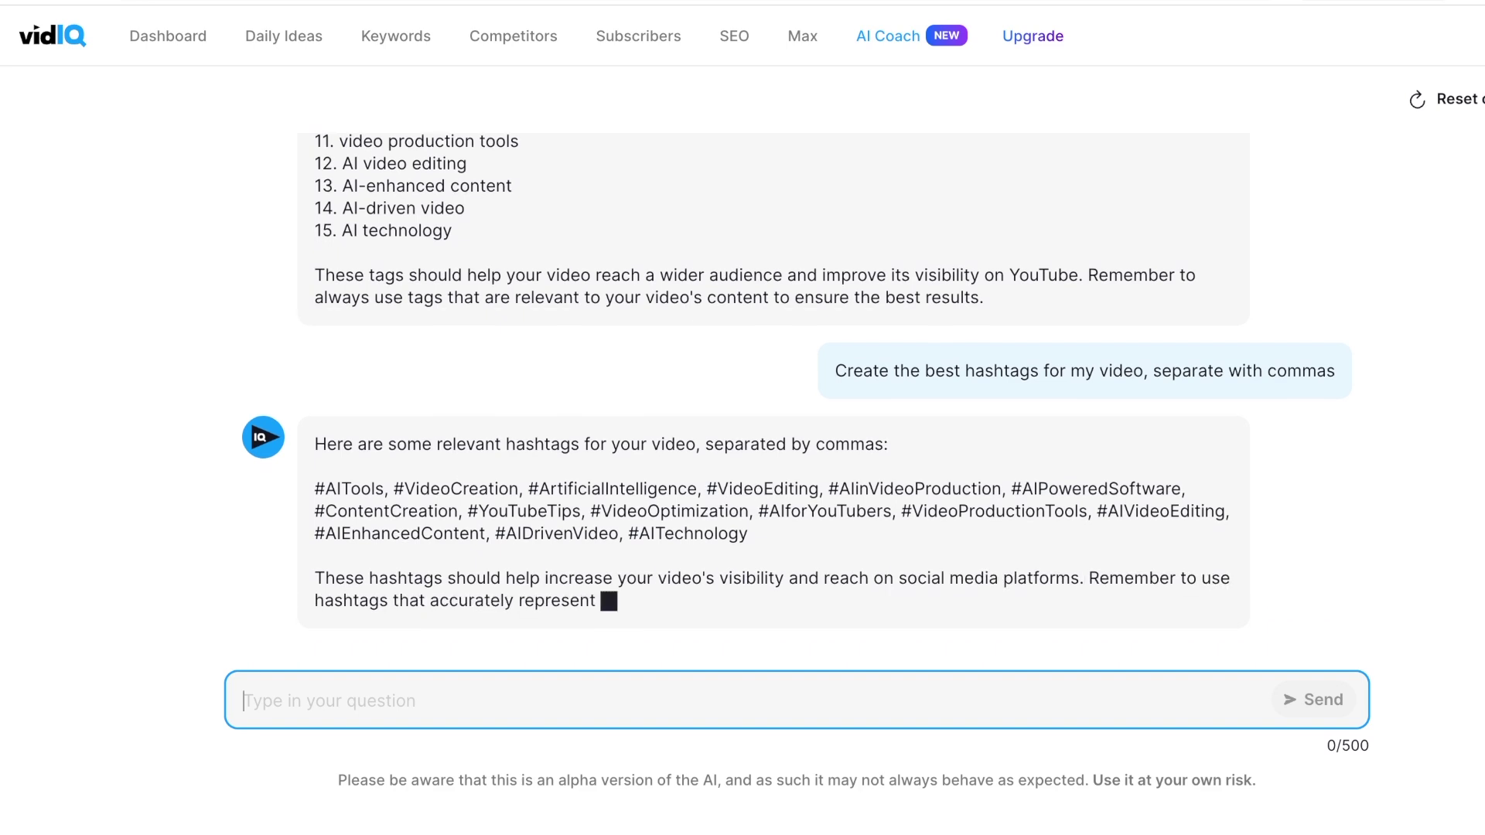
# Step: Copy the generated hashtag list into a new Google Doc
pyautogui.moveTo(749, 534); pyautogui.dragTo(382, 494)
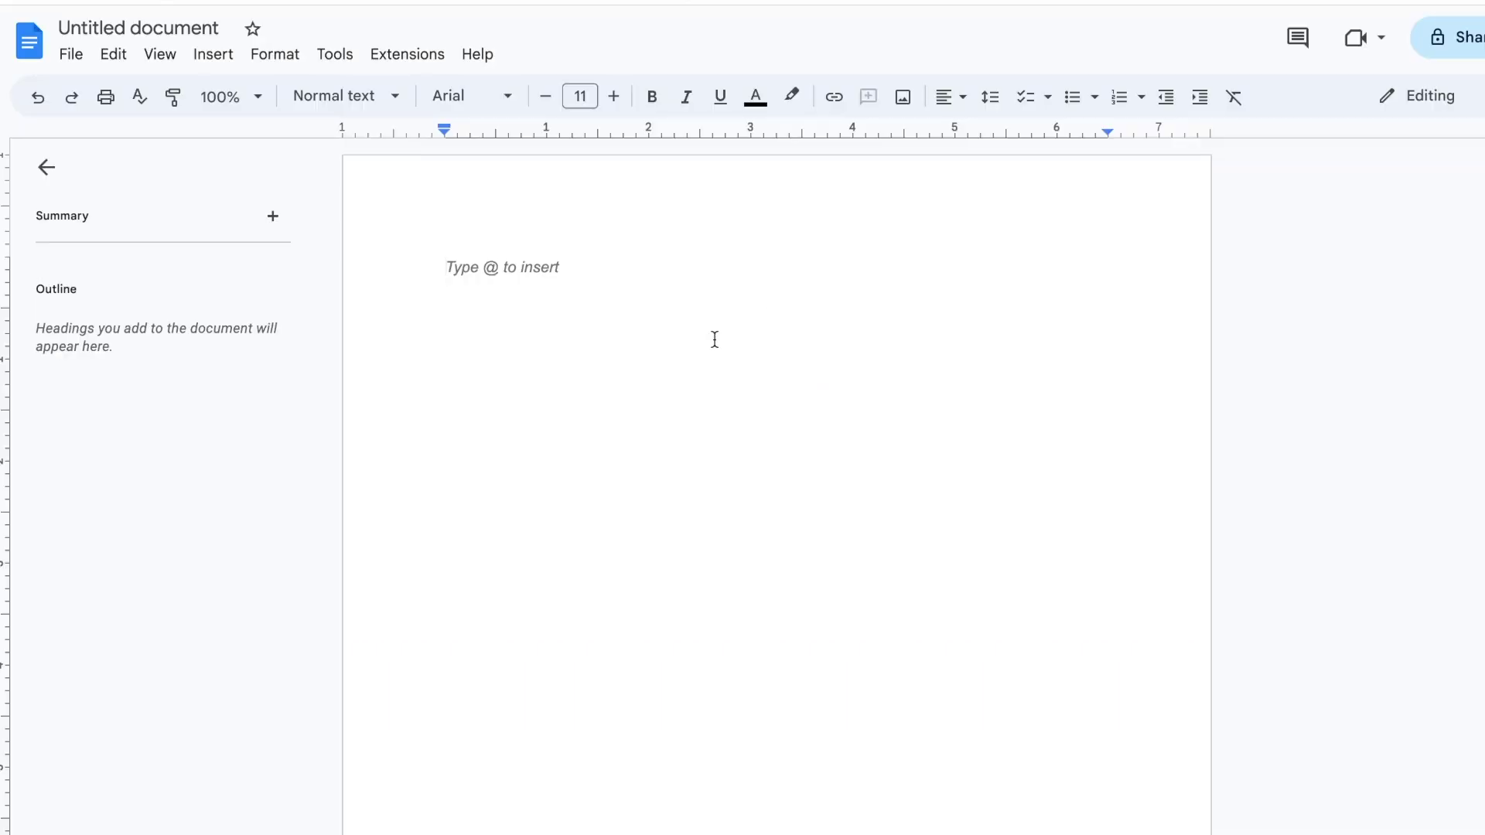
pyautogui.write('#AITools, #VideoCreation, #ArtificialIntelligence, #VideoEditing, #AIinVideoProduction, #AIPoweredSoftware, #ContentCreation, #YouTubeTips, #VideoOptimization, #AIforYouTubers, #VideoProductionTools, #AIVideoEditing, #AIEnhancedContent, #AIDrivenVideo, #AITechnology')
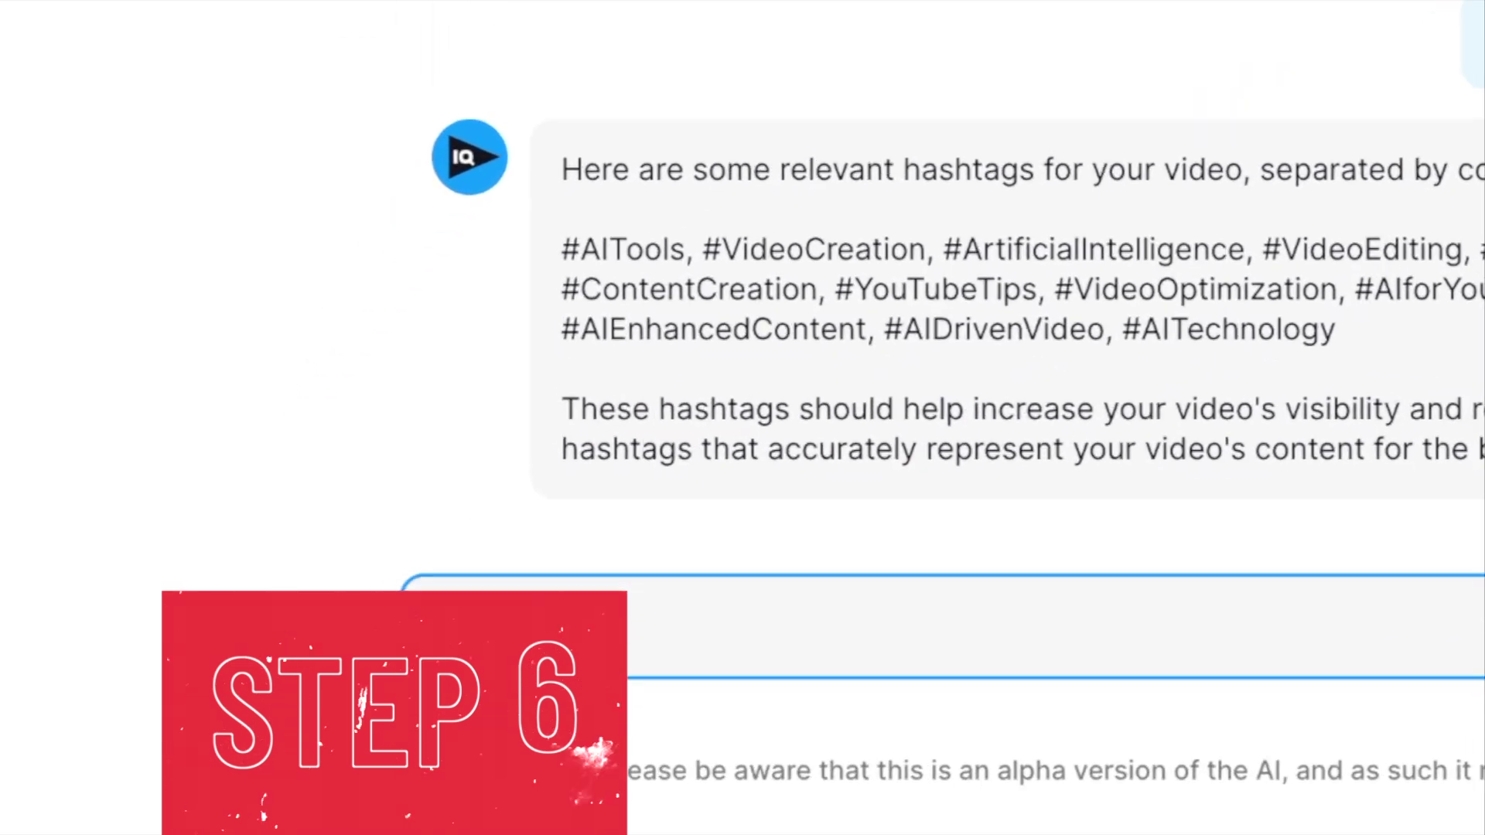
pyautogui.write('Thank Y')
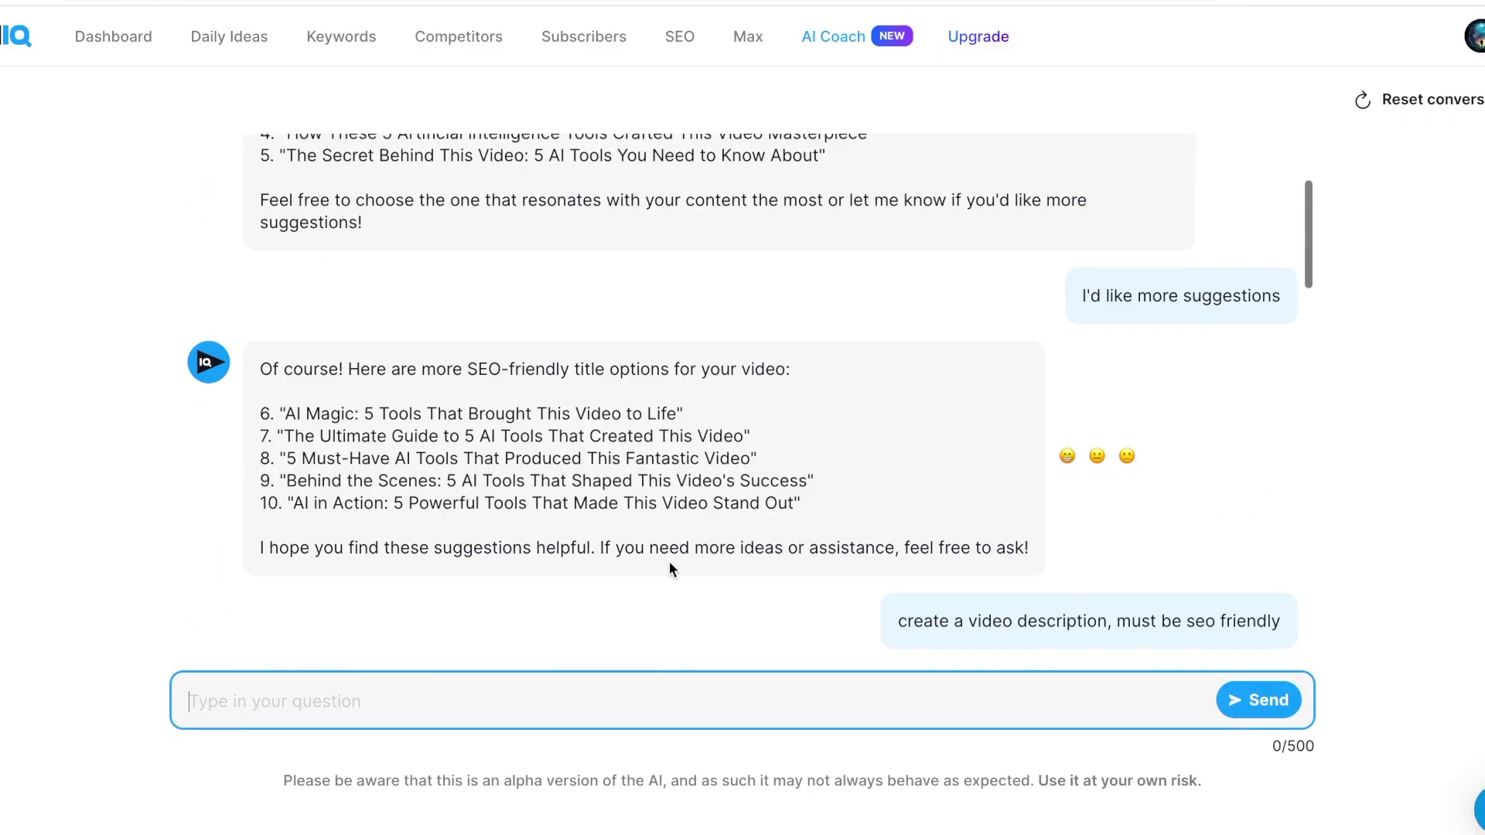
# Step: Publish the upload as Public, titled 'Top 5 AI Tools That Amazingly Created This Video!'
pyautogui.scroll(3, 670, 562)
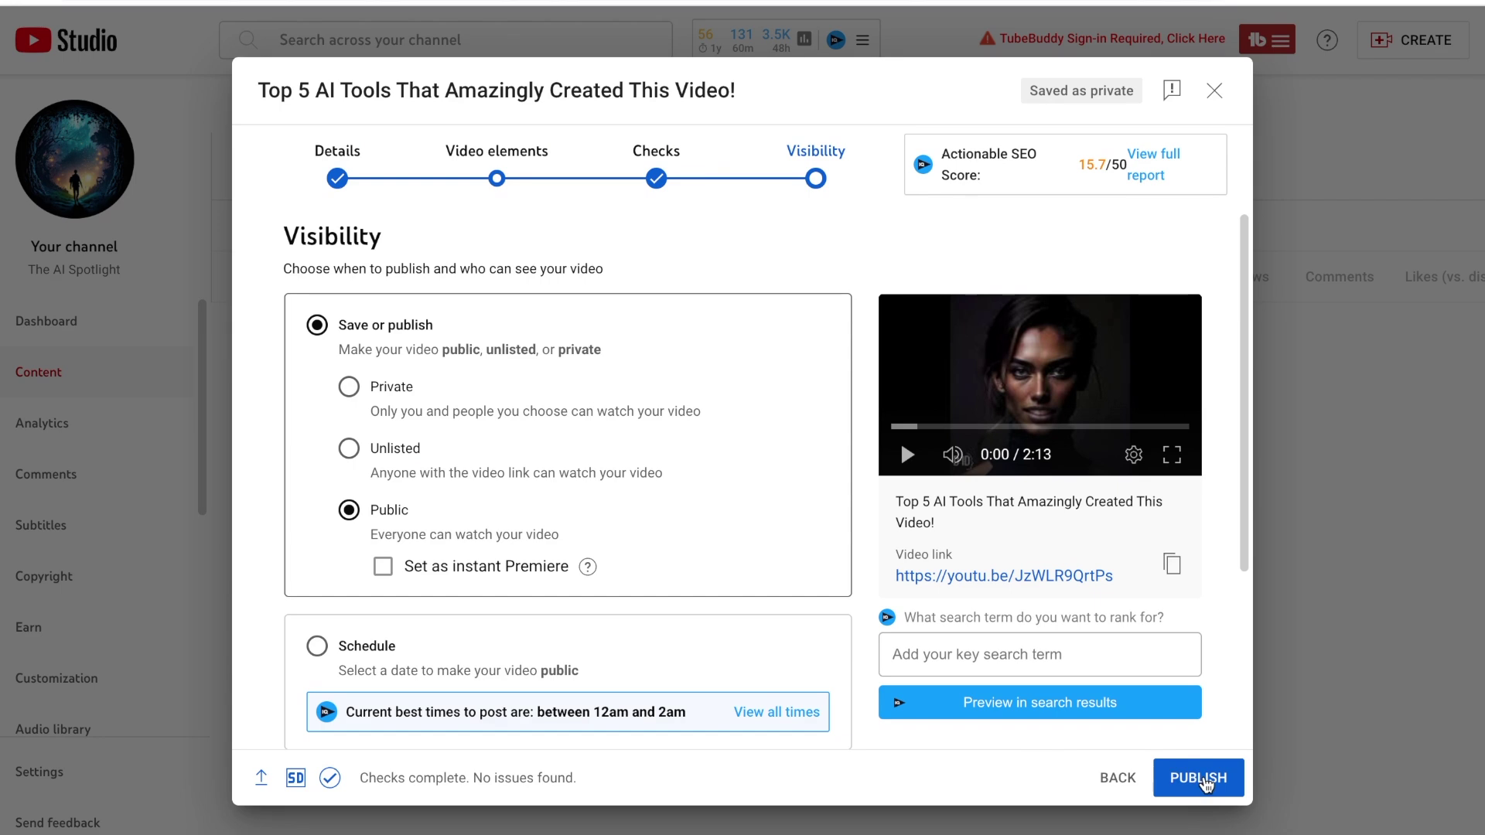
pyautogui.click(1199, 778)
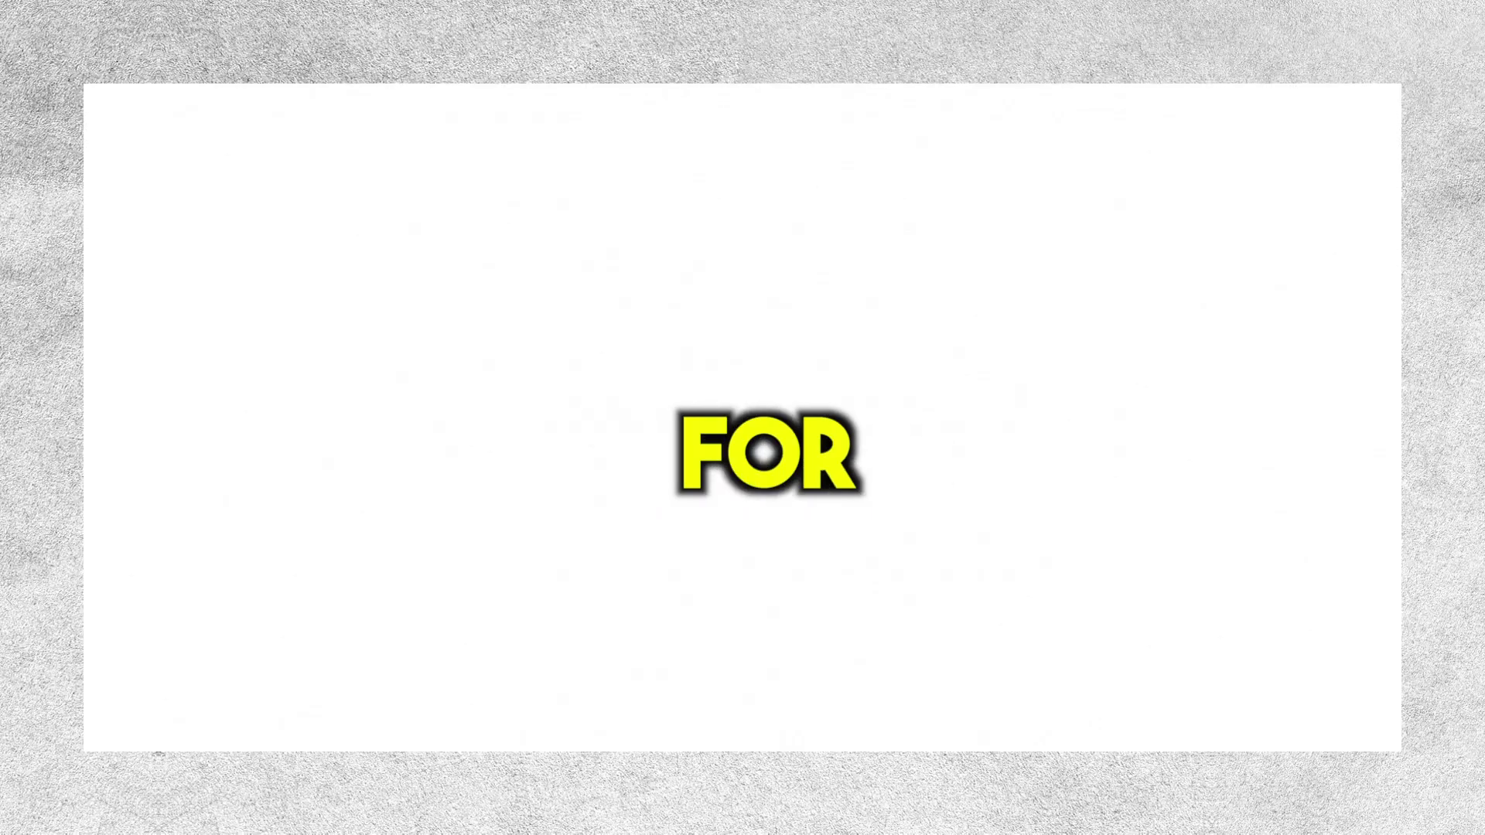